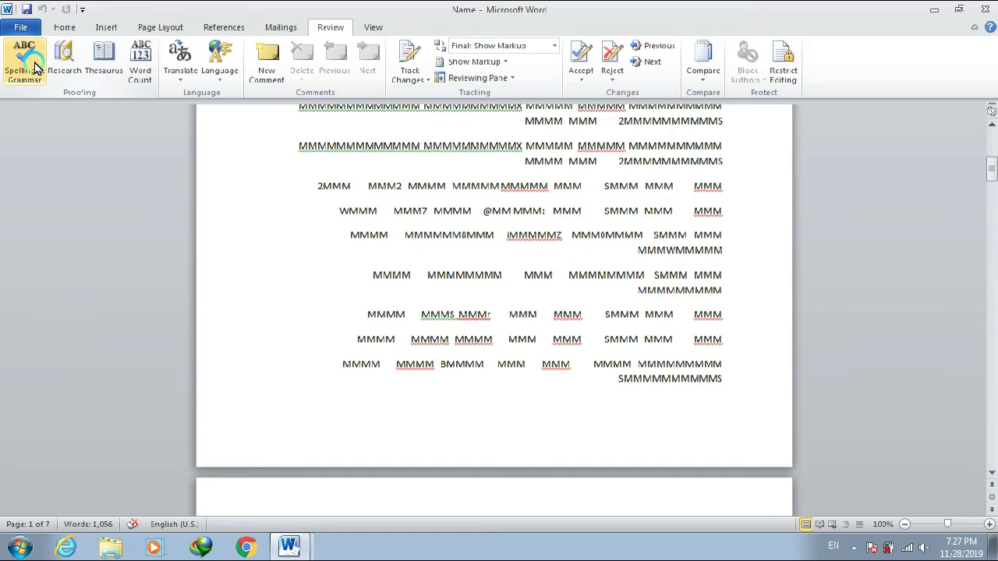
- Return to the top of the document and start a spelling and grammar check
scroll(659, 385, "up", 1)
scroll(647, 351, "up", 3)
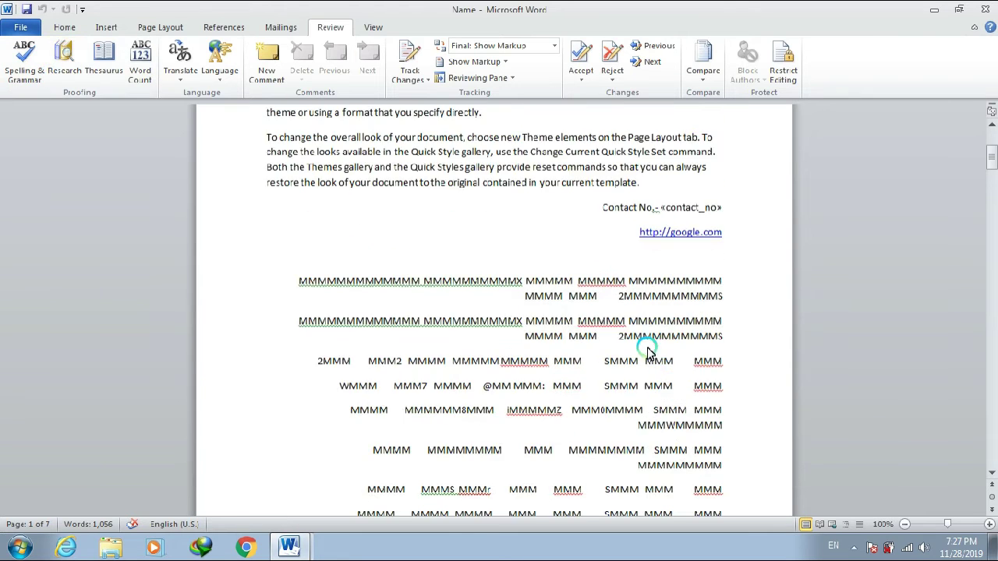
scroll(647, 351, "up", 2)
scroll(583, 276, "up", 3)
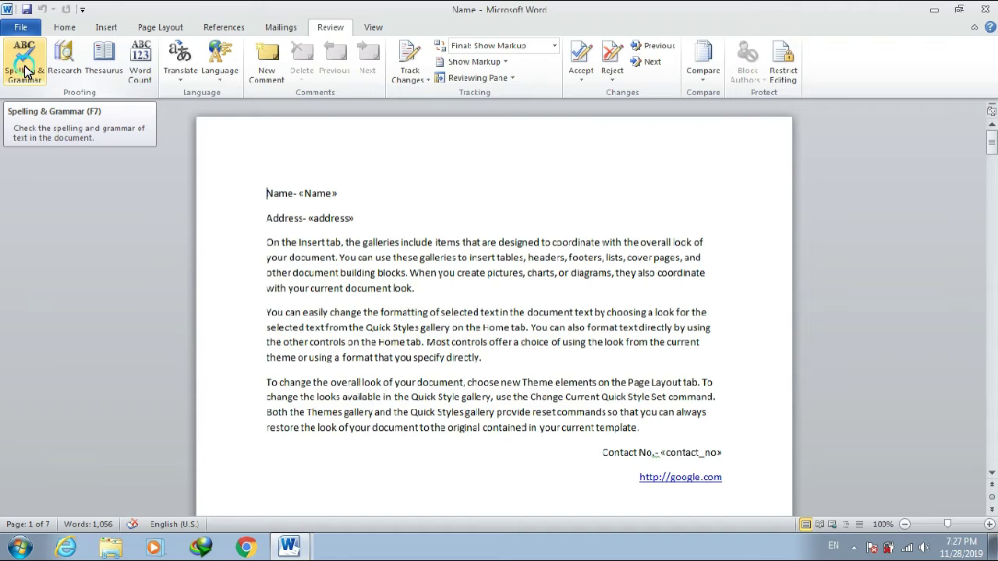
left_click(24, 64)
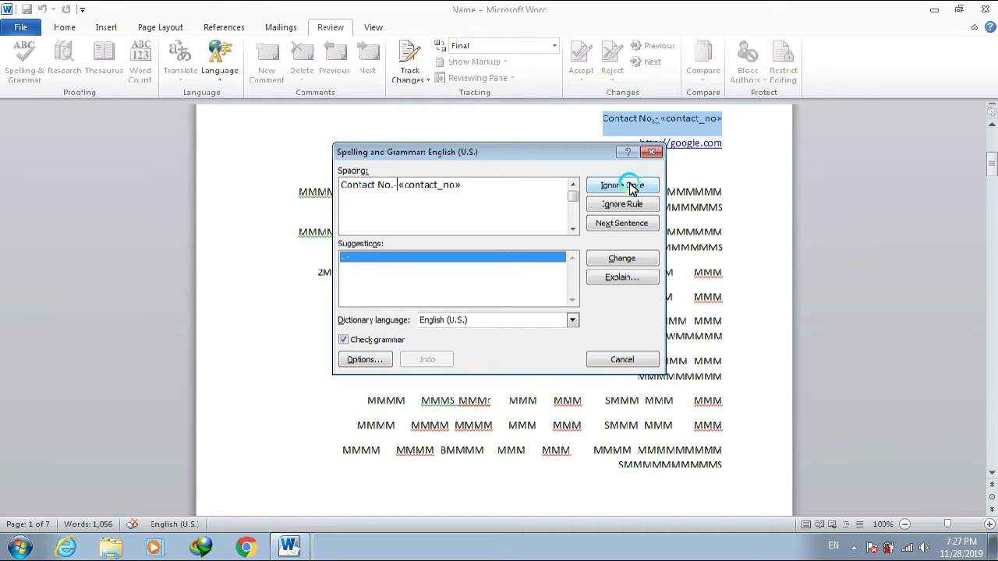
- Ignore every flagged spacing, repeated-word and unrecognised-word issue, including iMMMMMZ and MMM, until the check ends
left_click(631, 187)
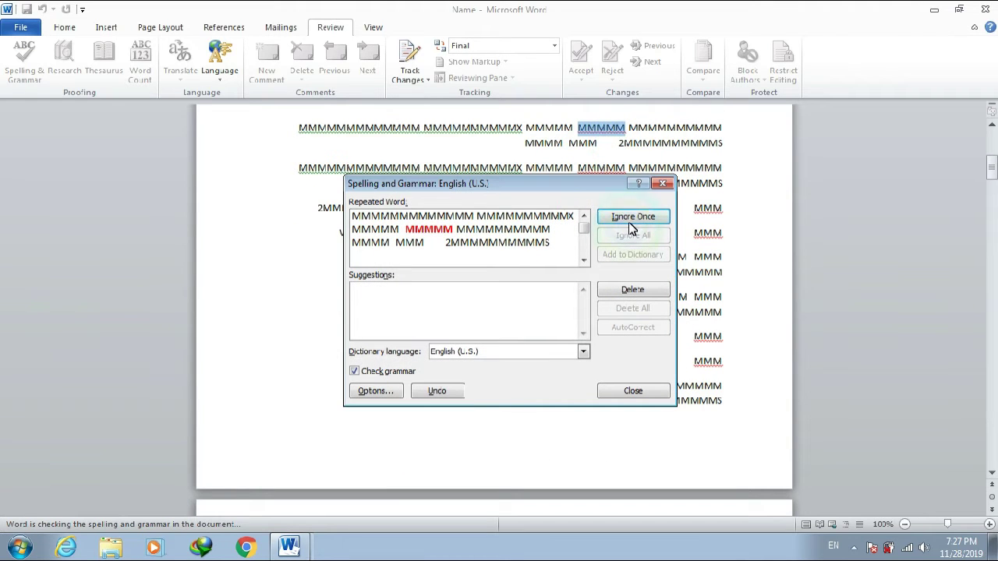
left_click(633, 217)
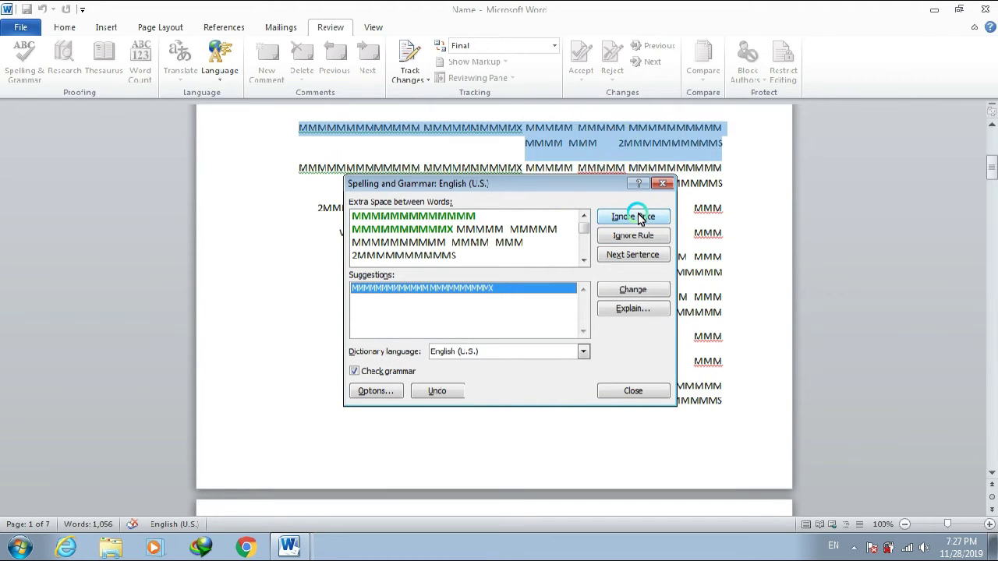
left_click(637, 216)
left_click(616, 217)
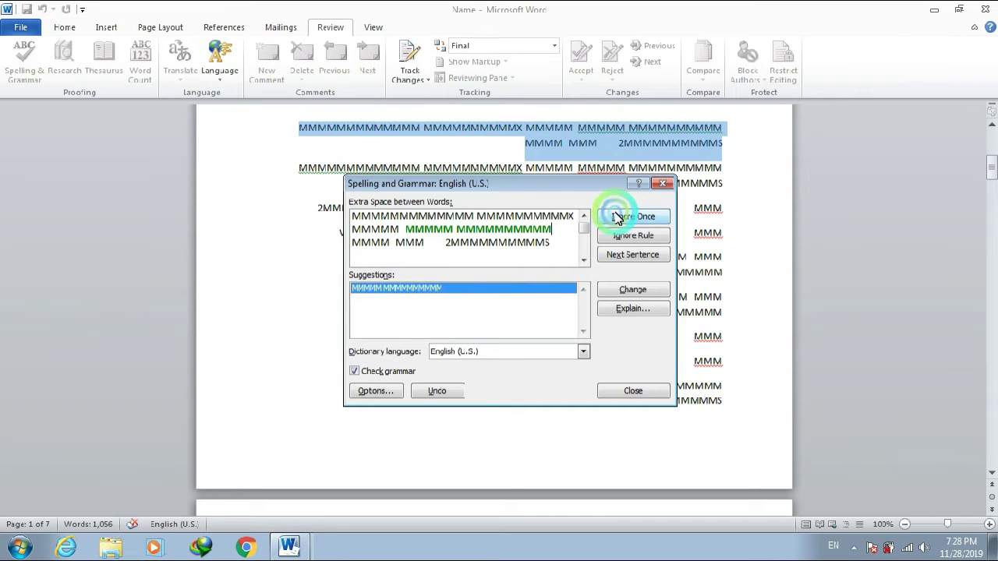
left_click(616, 217)
left_click(616, 217)
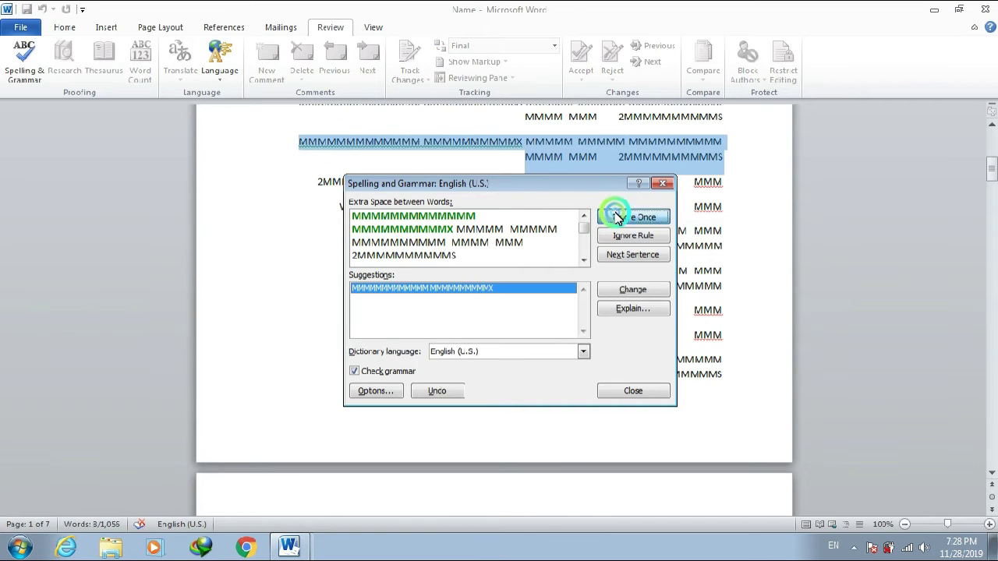
left_click(616, 216)
left_click(616, 216)
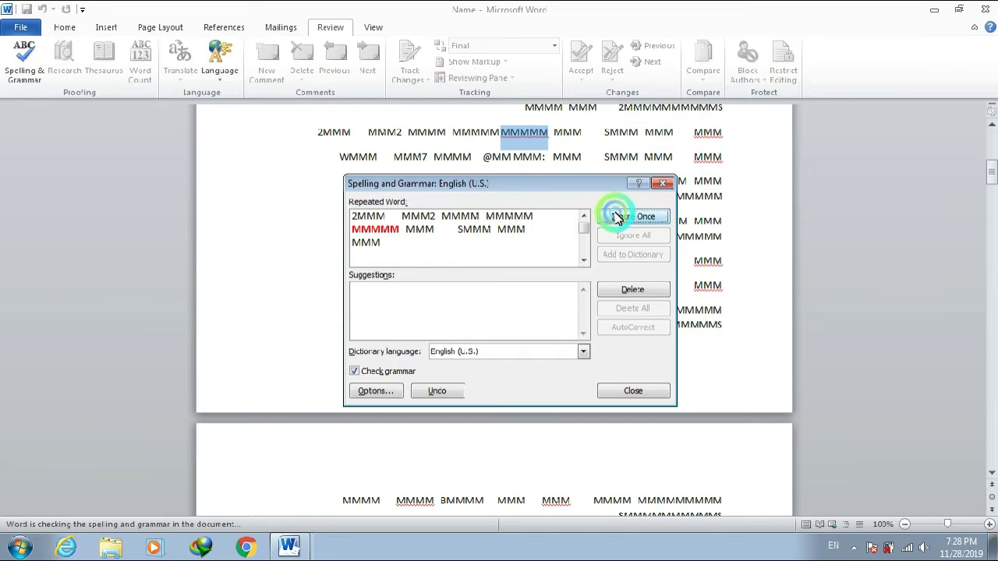
left_click(616, 217)
left_click(615, 218)
left_click(614, 222)
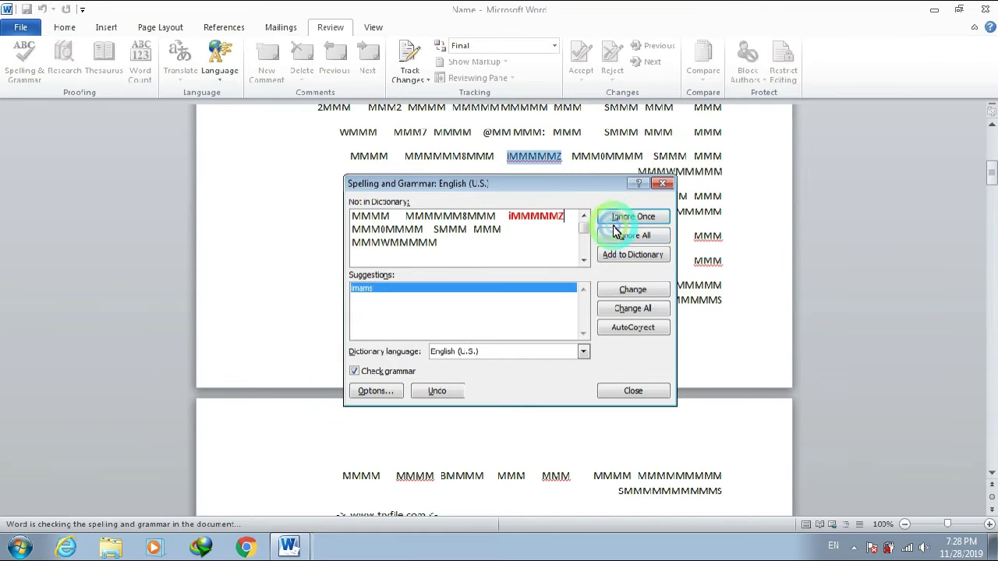
left_click(614, 227)
left_click(621, 230)
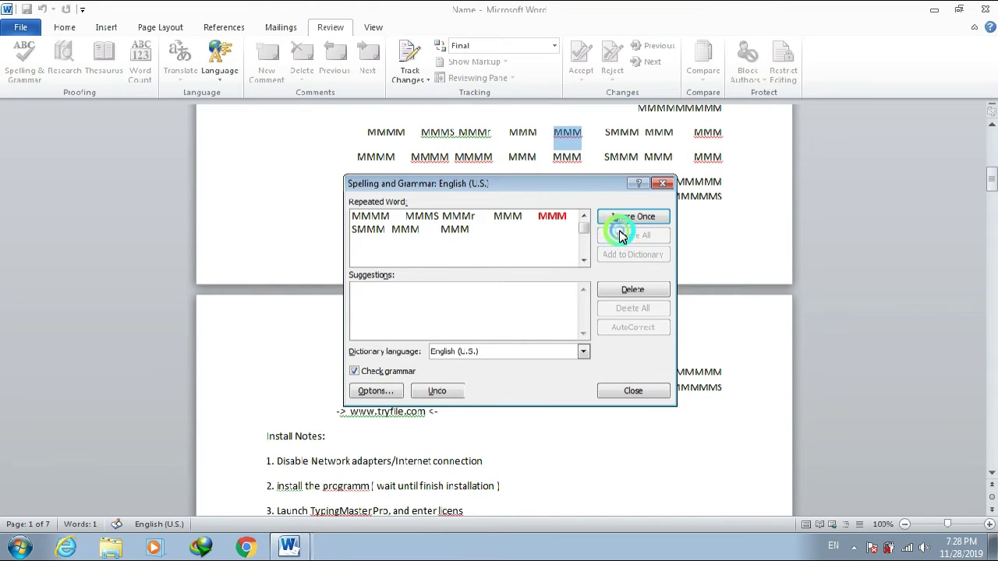
left_click(630, 217)
left_click(624, 233)
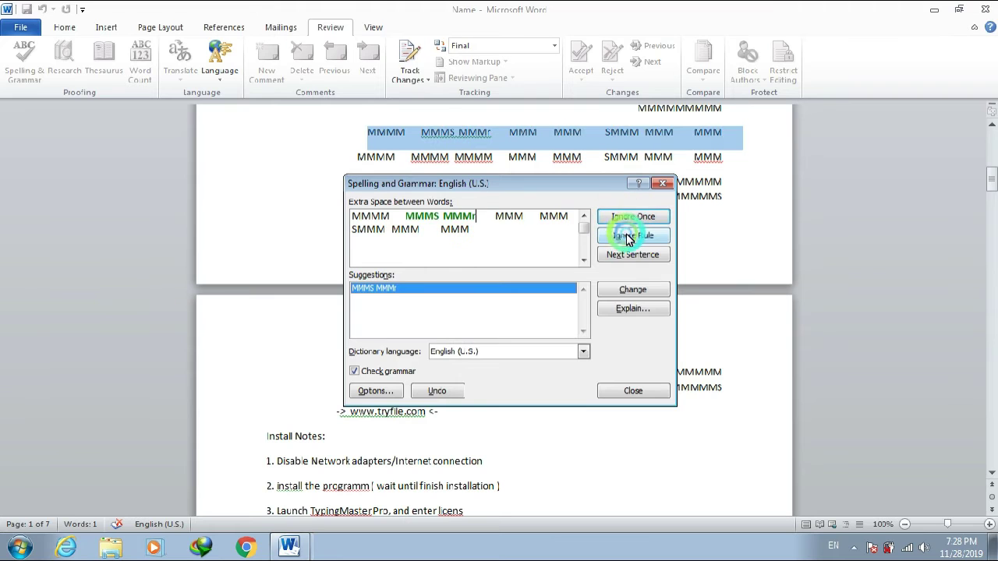
left_click(629, 237)
left_click(630, 221)
left_click(629, 221)
left_click(629, 222)
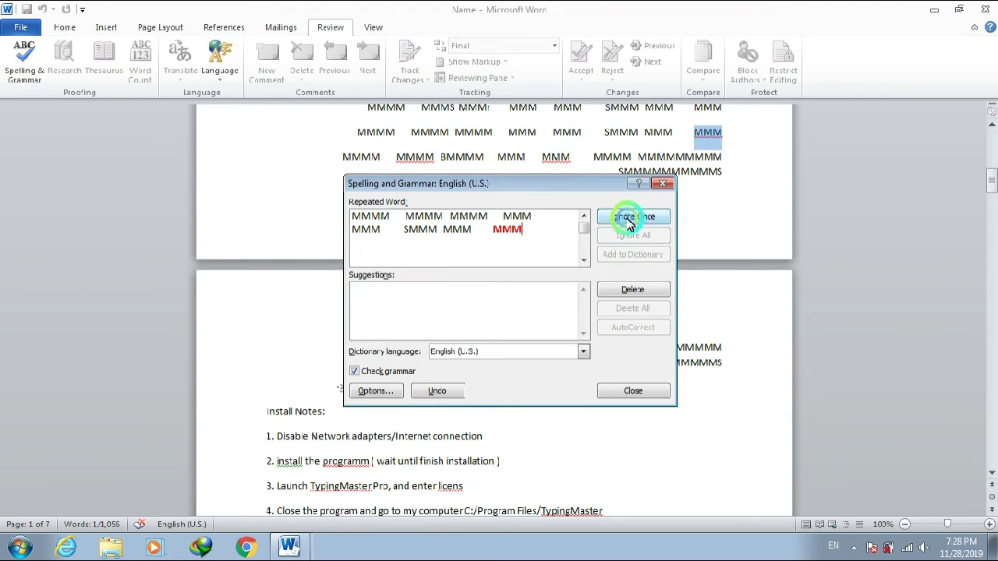
left_click(630, 219)
left_click(630, 219)
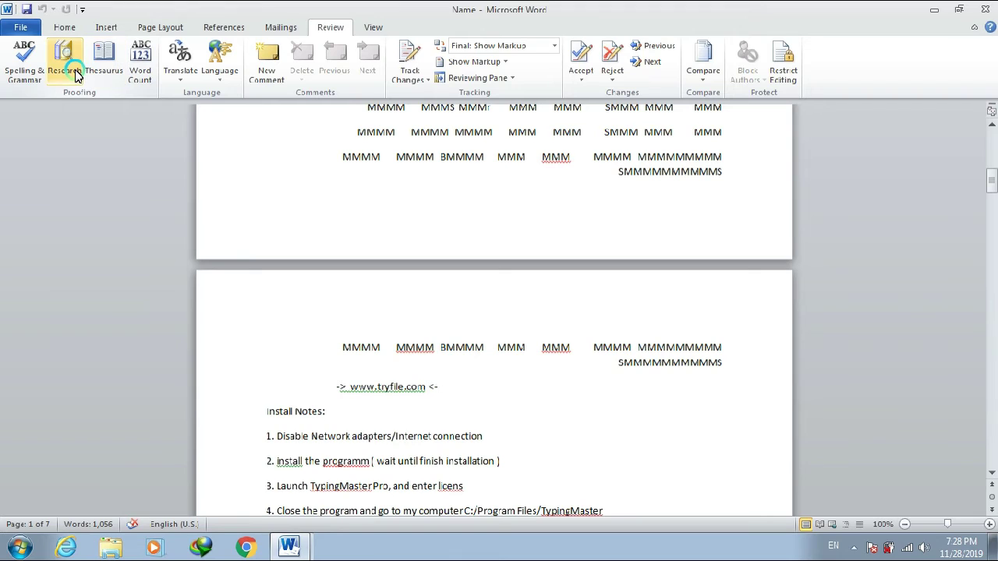
- Look up 'book' in the Research pane and collapse its noun definition
left_click(65, 69)
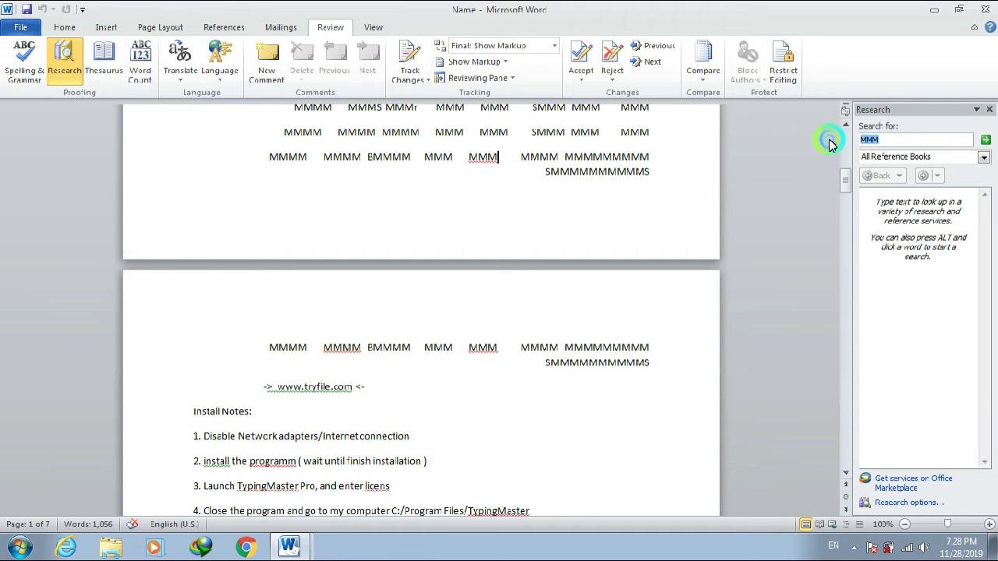
type("b")
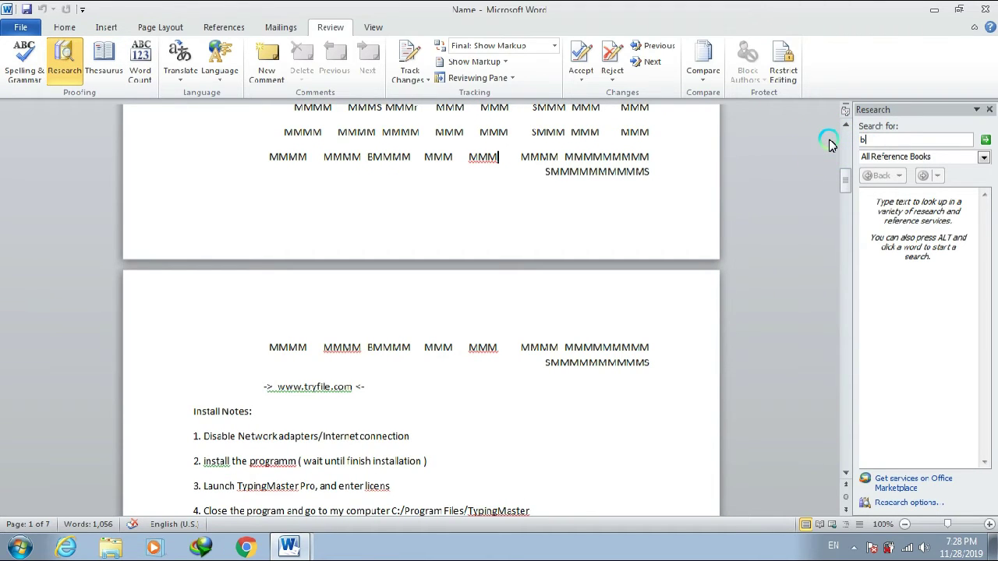
type("ook")
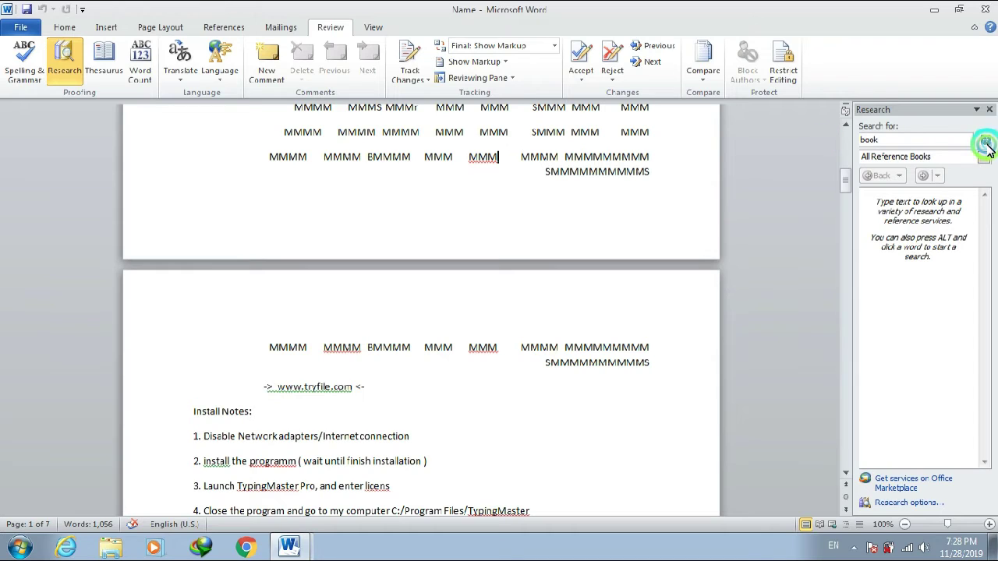
left_click(985, 143)
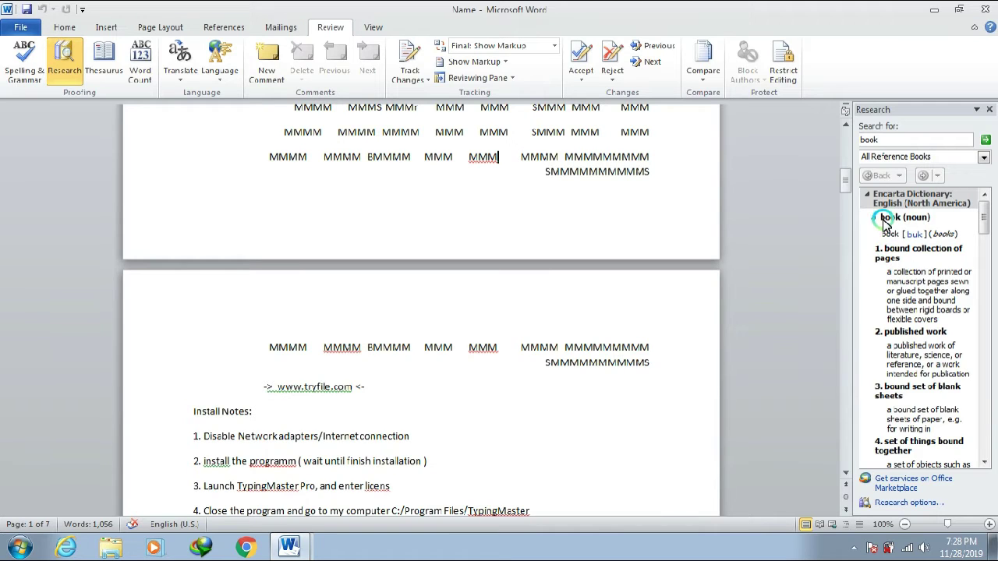
left_click(939, 218)
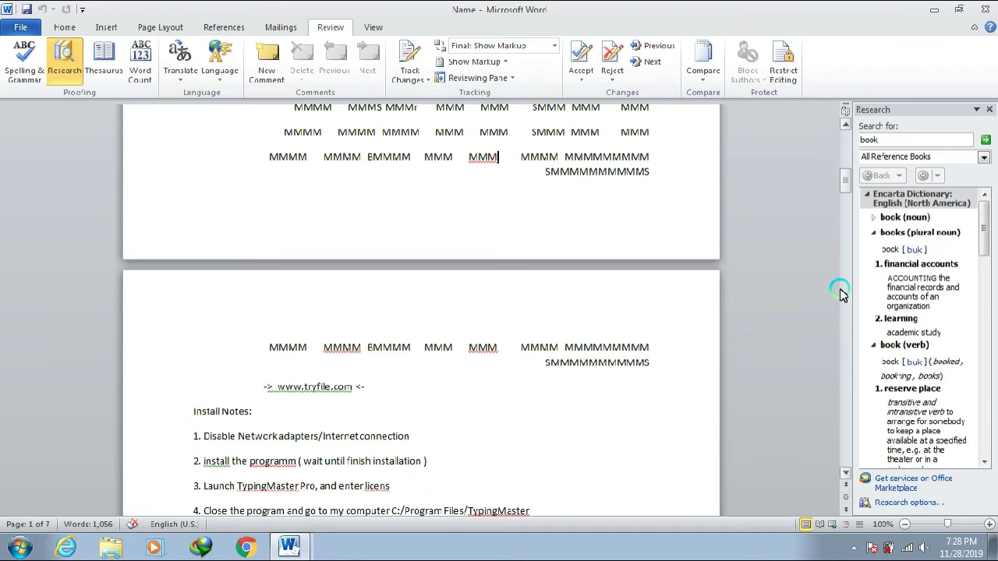
- Look up MMM in Thesaurus: English (U.S.), which returns no results
left_click(104, 63)
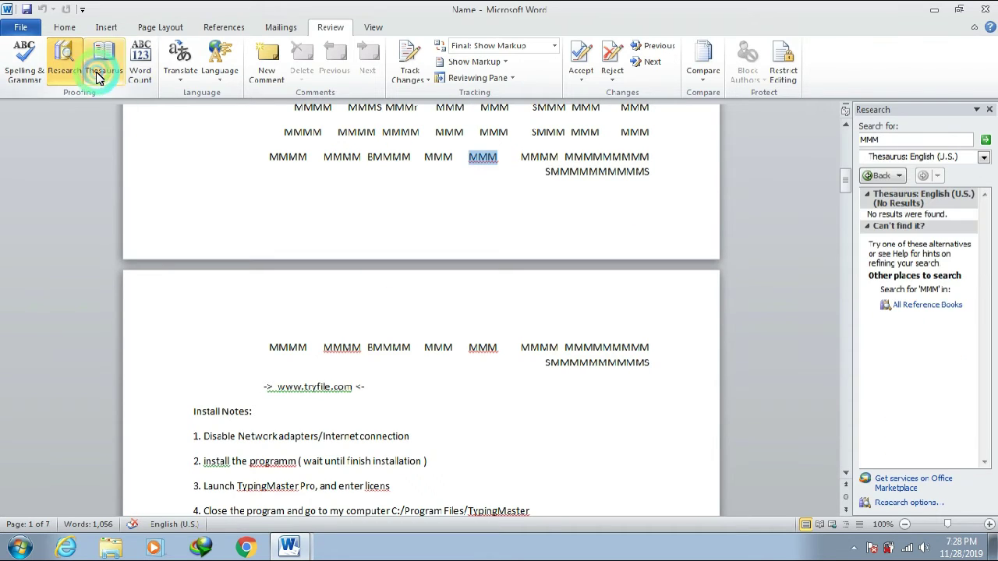
left_click(893, 141)
left_click(935, 153)
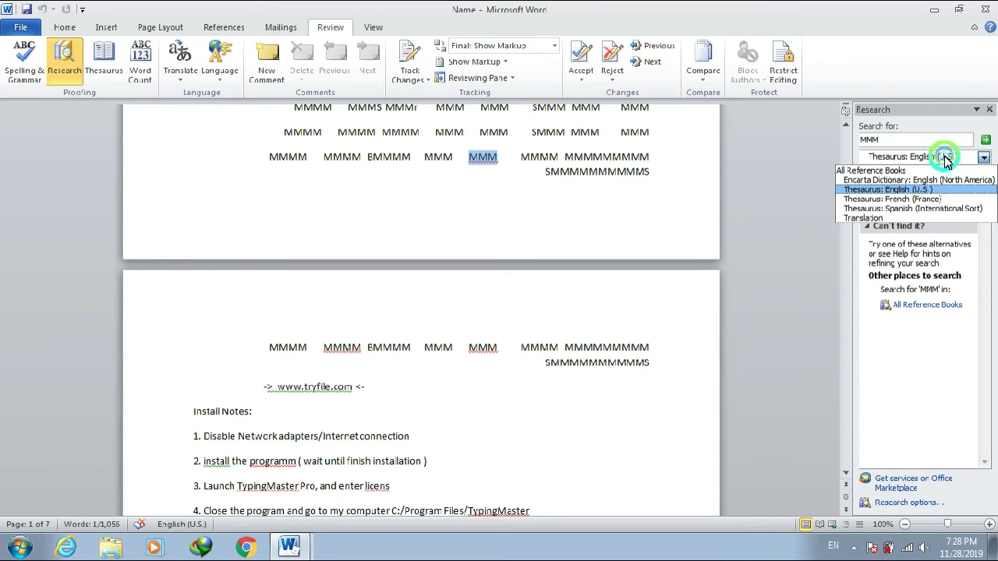
left_click(935, 142)
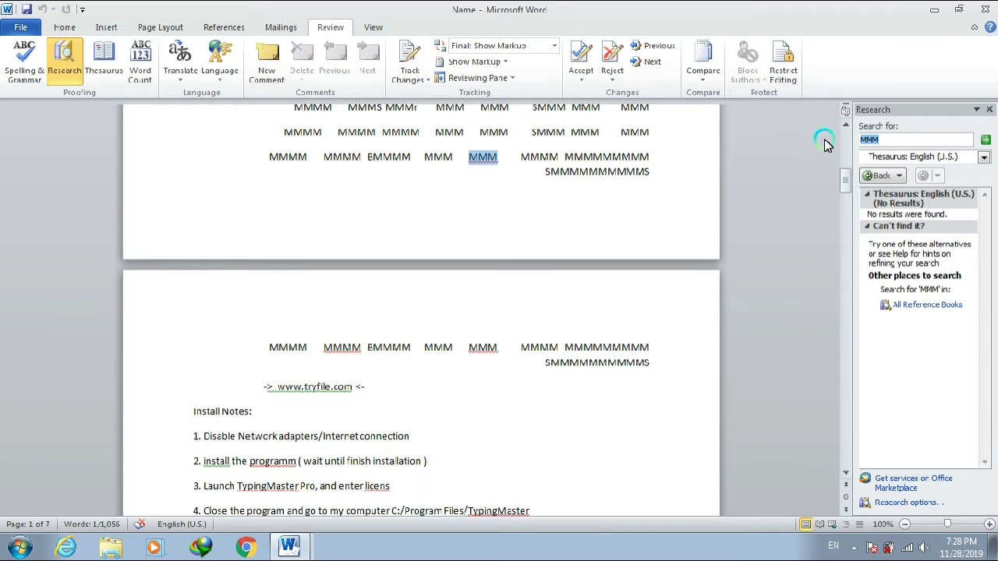
left_click(297, 198)
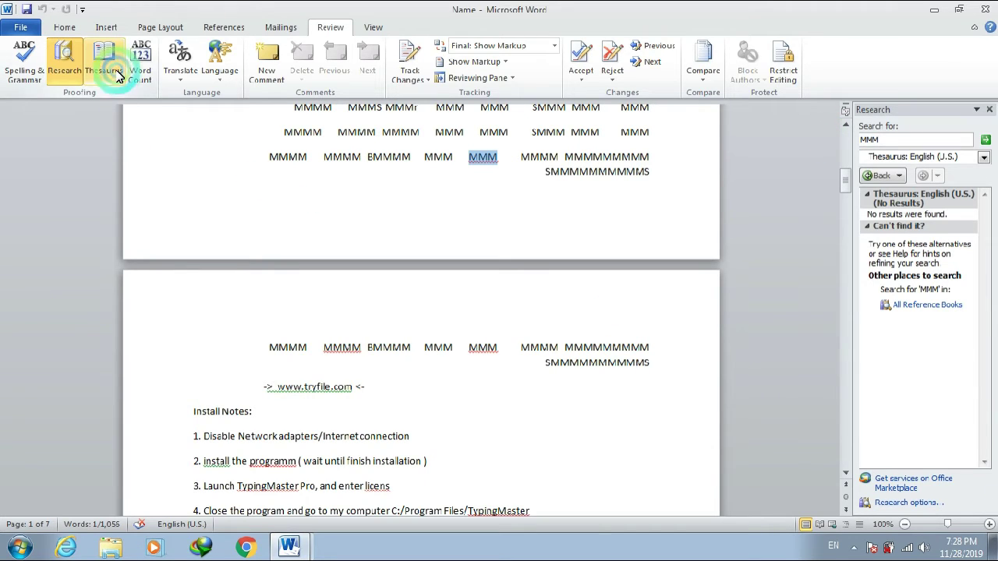
left_click(444, 441)
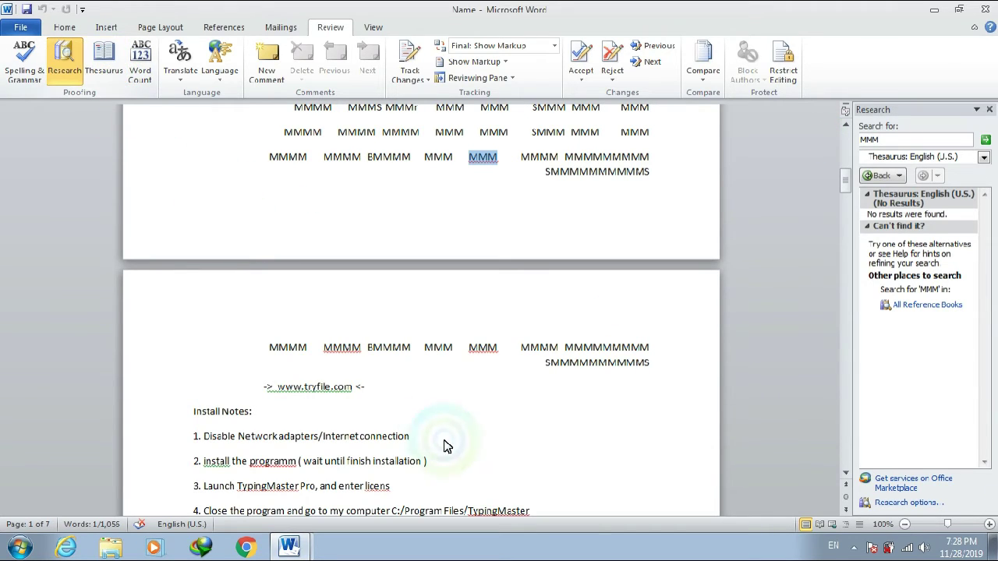
- Check word counts for the MMM selection, then the whole document: 7 pages, 1,056 words, 176 lines
left_click(142, 73)
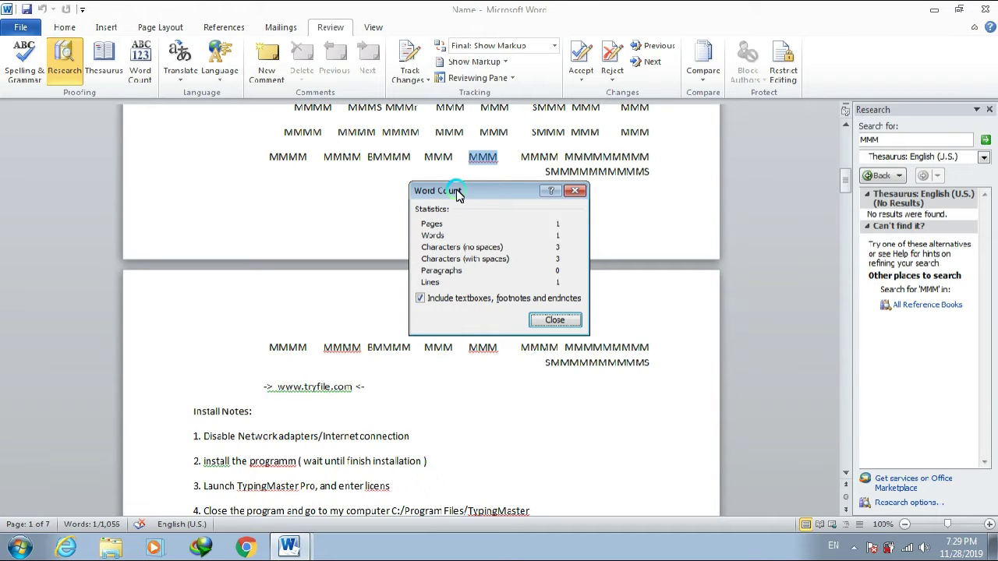
left_click(574, 191)
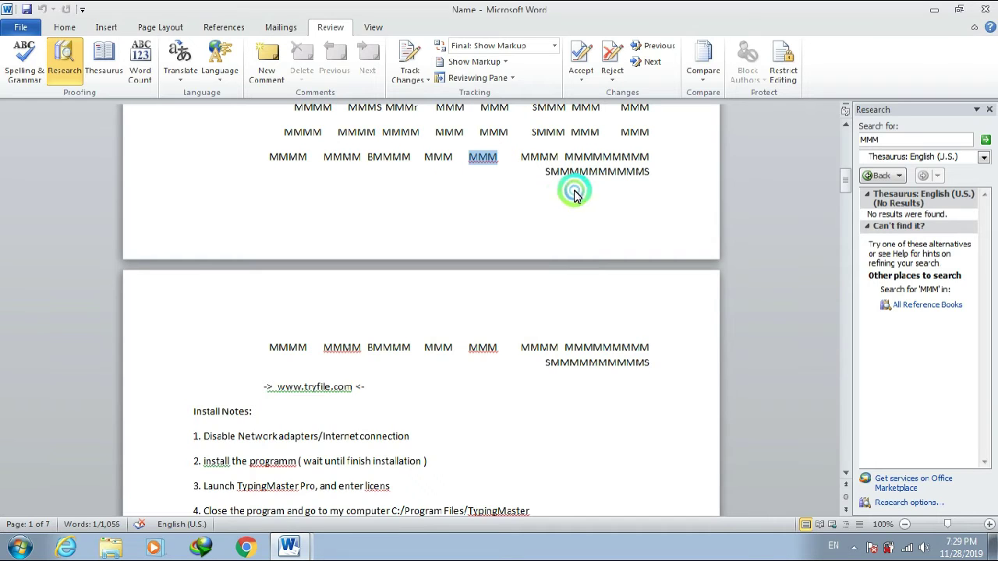
left_click(511, 215)
left_click(140, 64)
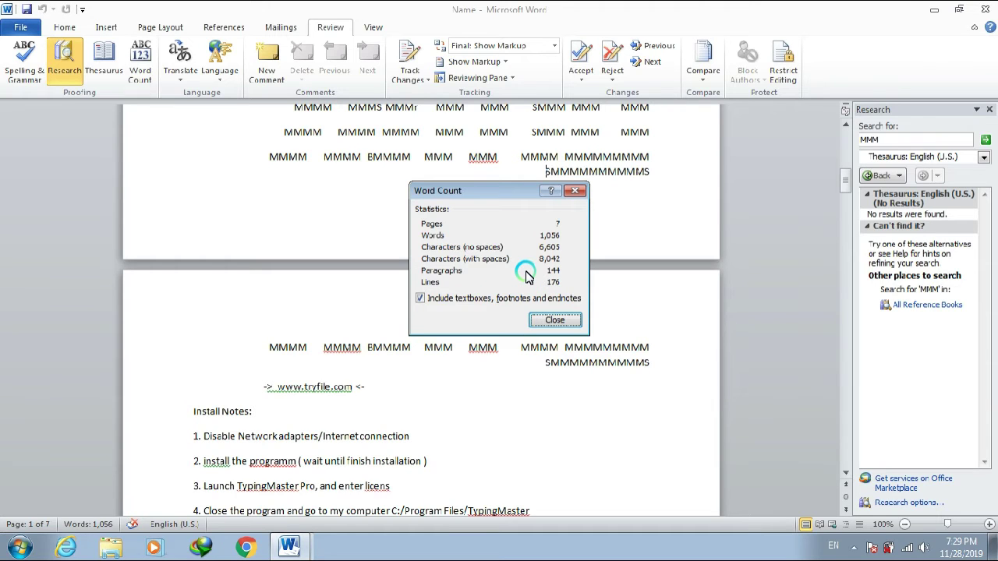
left_click(574, 192)
- Translate the whole document into Hindi and send it to the web translator
left_click(180, 80)
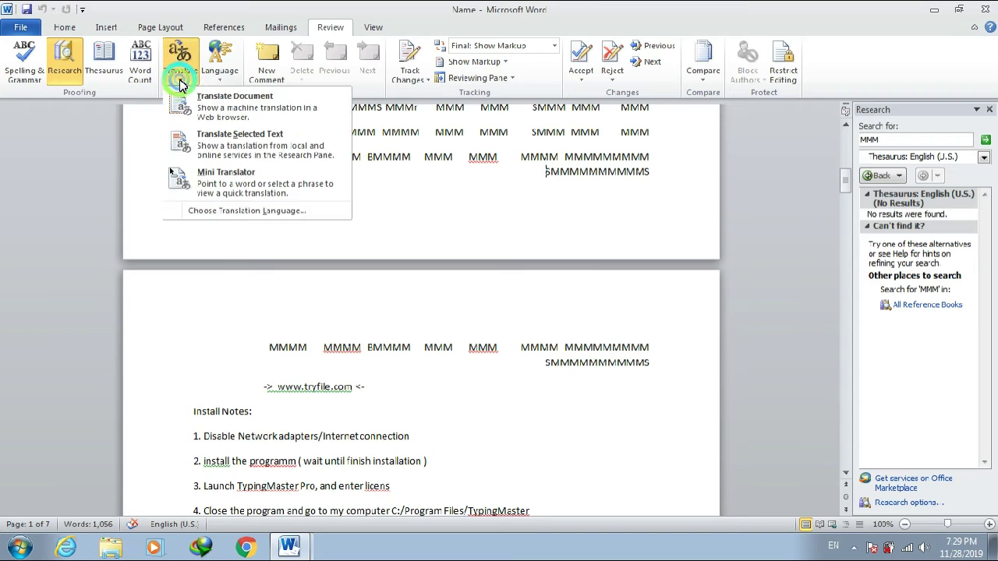
left_click(201, 109)
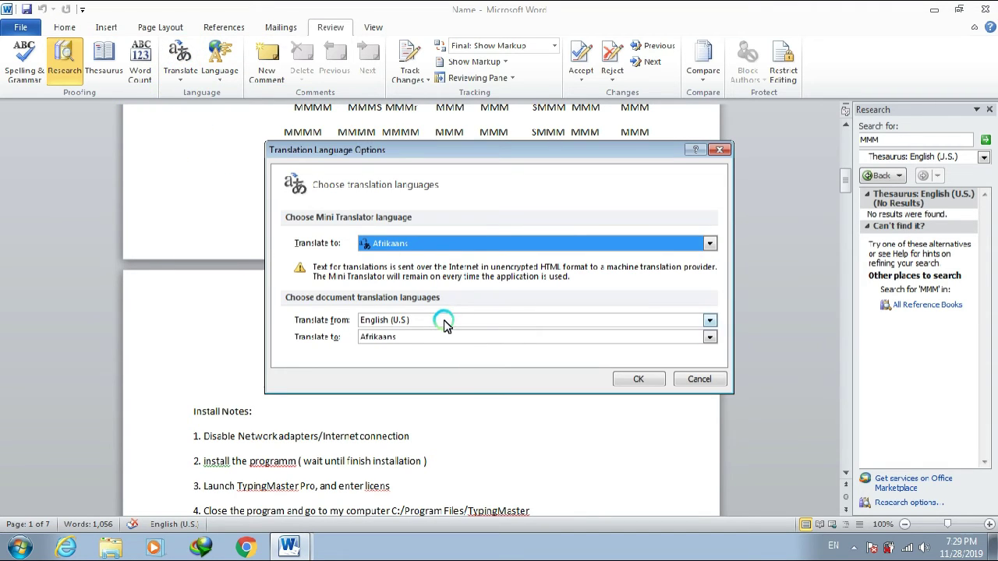
left_click(417, 336)
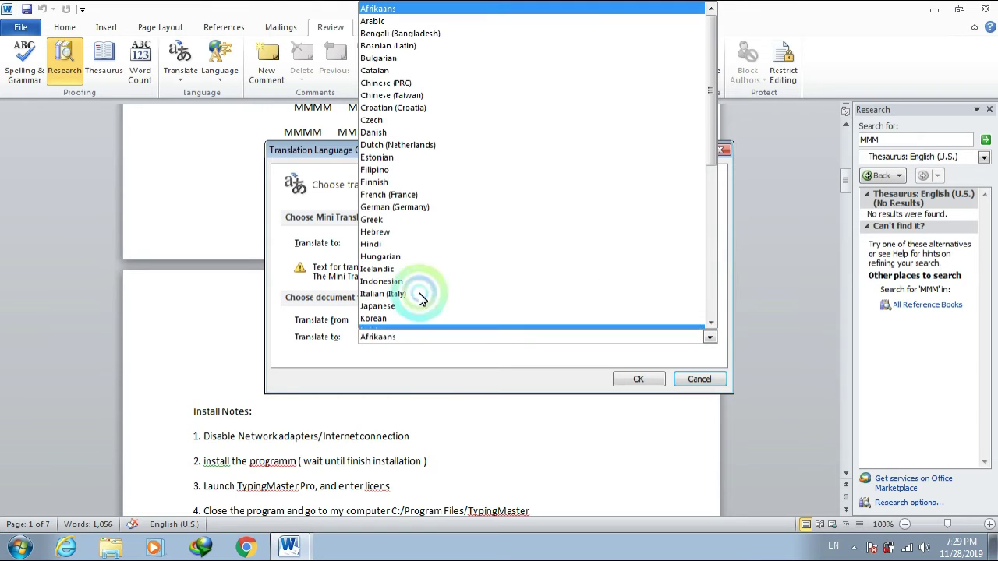
scroll(413, 233, "down", 7)
scroll(408, 163, "down", 2)
scroll(388, 210, "up", 4)
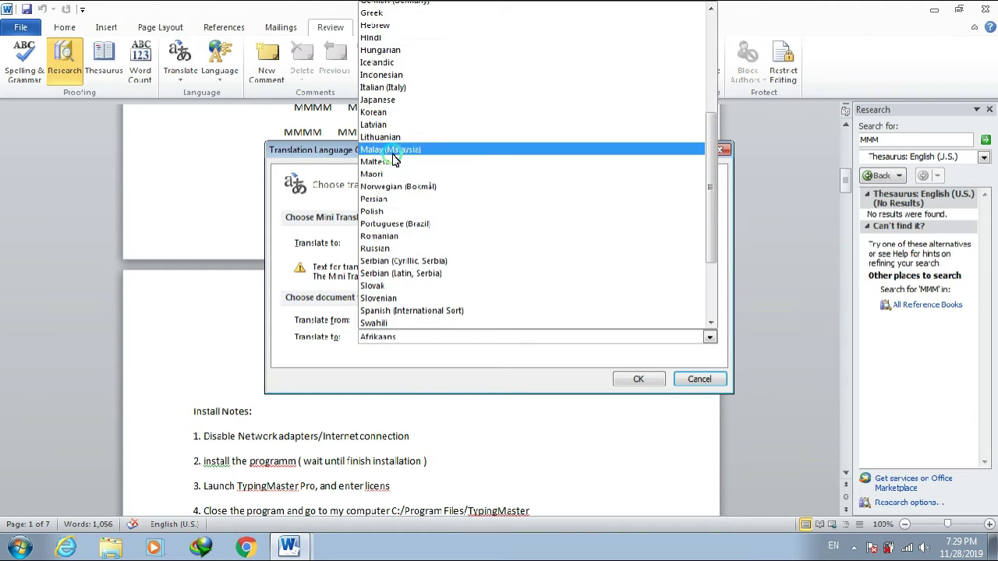
scroll(393, 156, "up", 3)
left_click(388, 150)
left_click(651, 380)
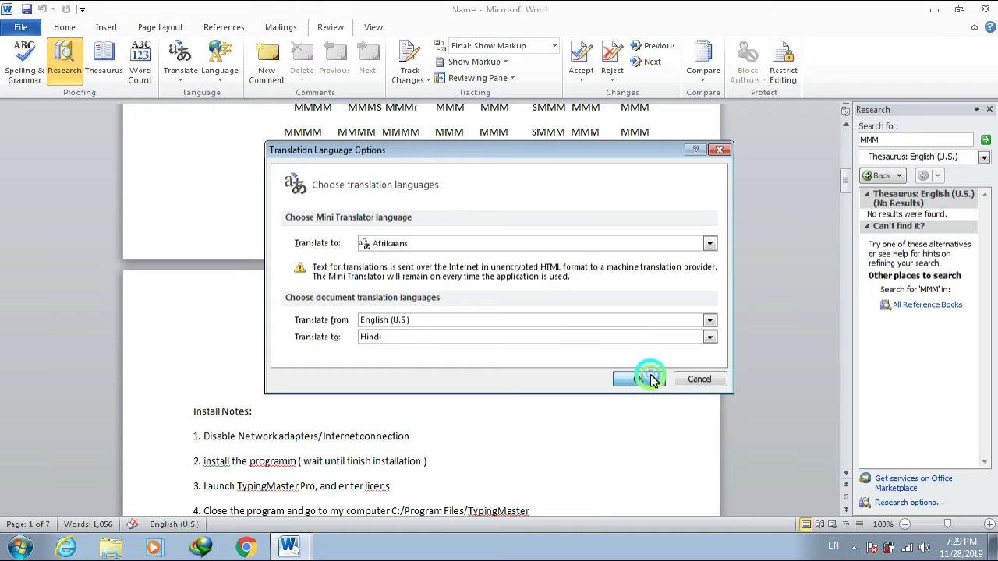
left_click(472, 318)
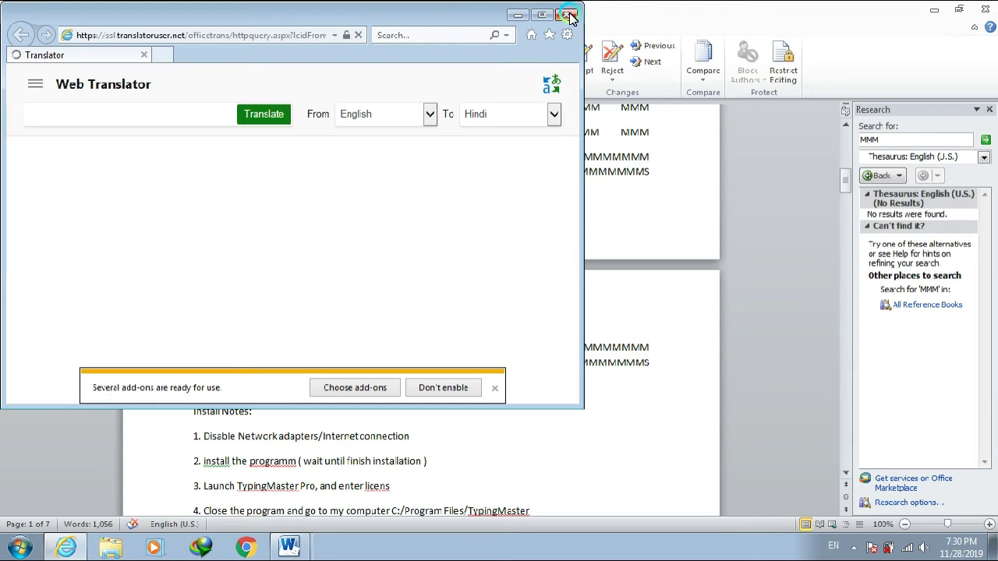
- Close the English-to-Hindi Web Translator browser window
left_click(571, 16)
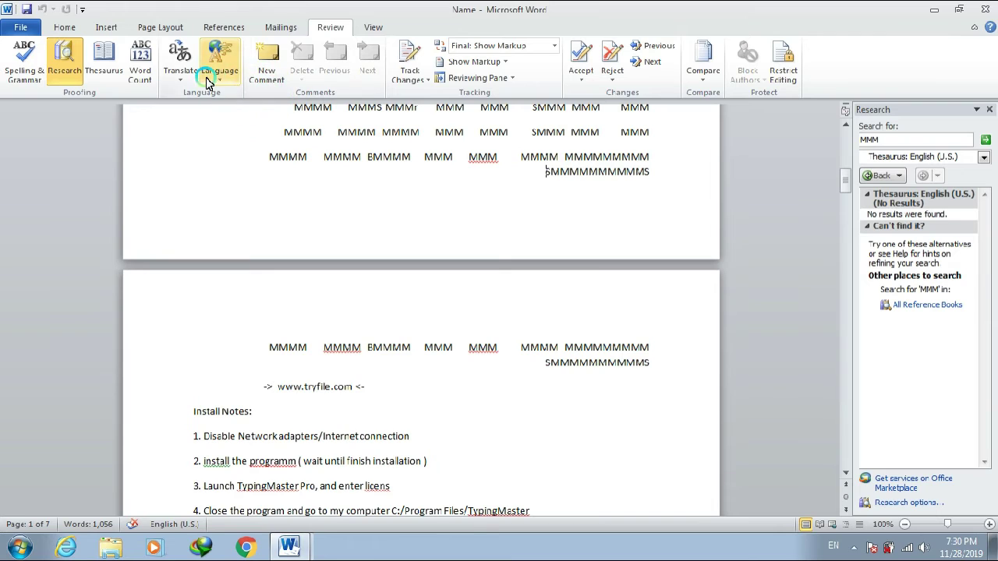
left_click(230, 82)
left_click(248, 97)
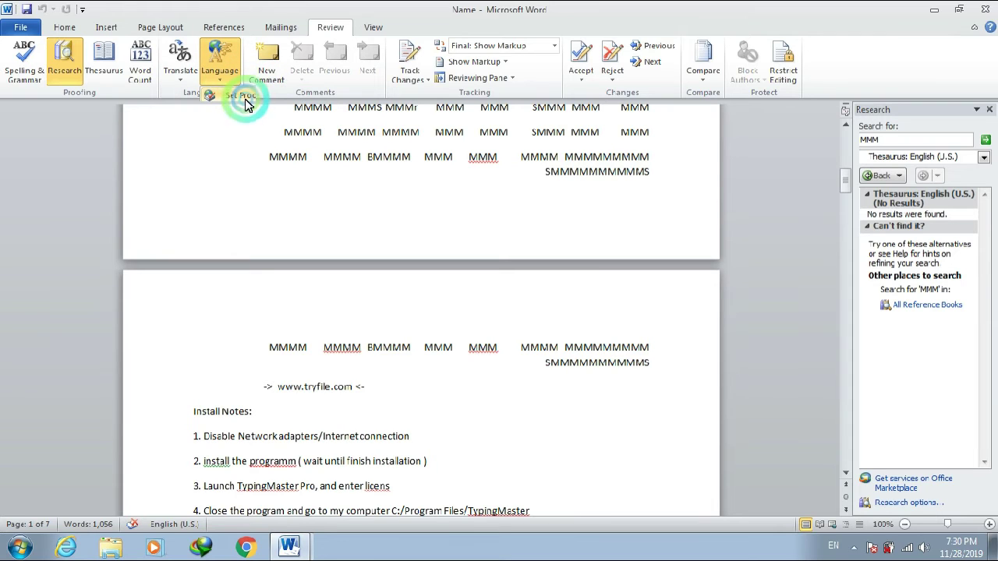
left_click(417, 204)
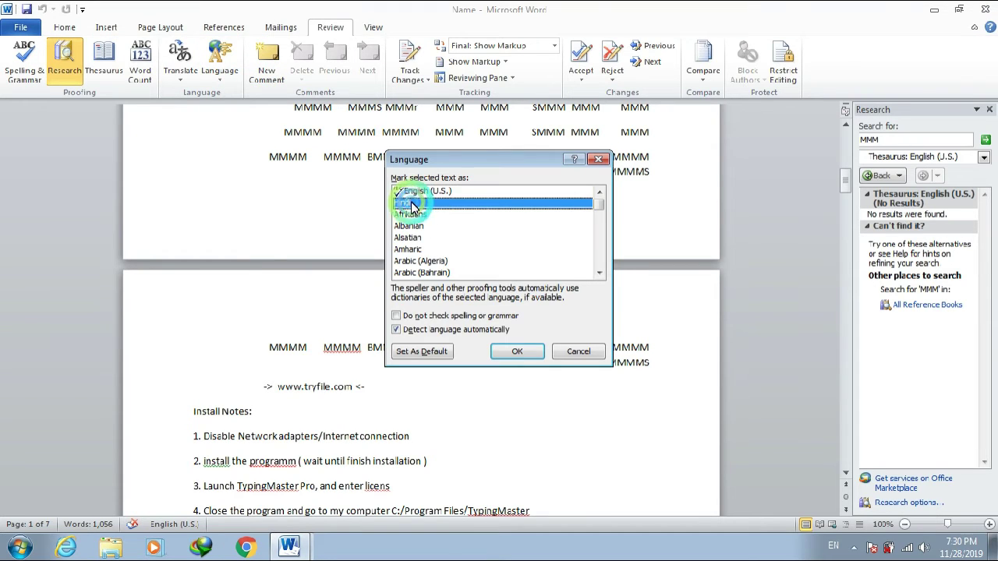
left_click(517, 351)
left_click(434, 162)
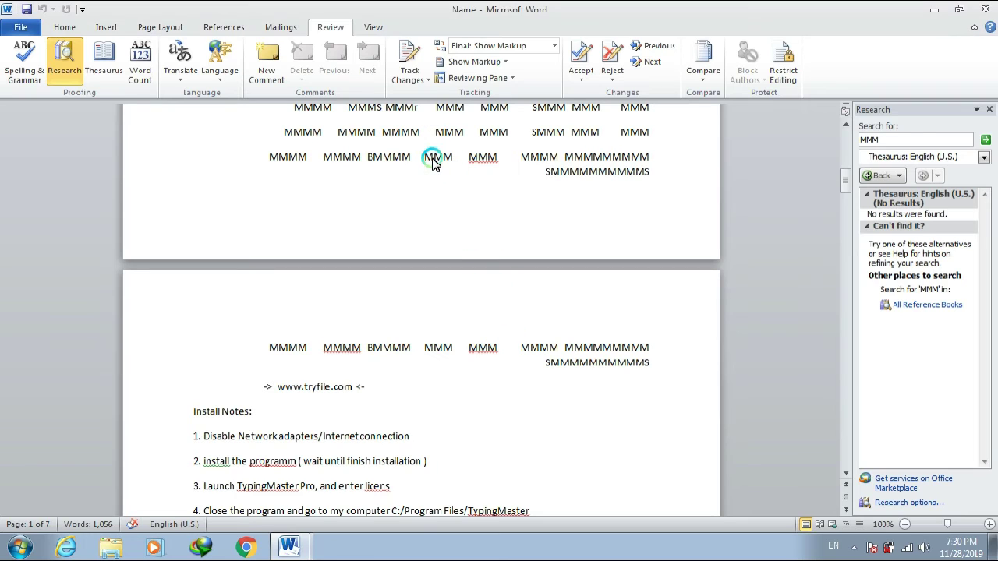
left_click(220, 74)
left_click(234, 105)
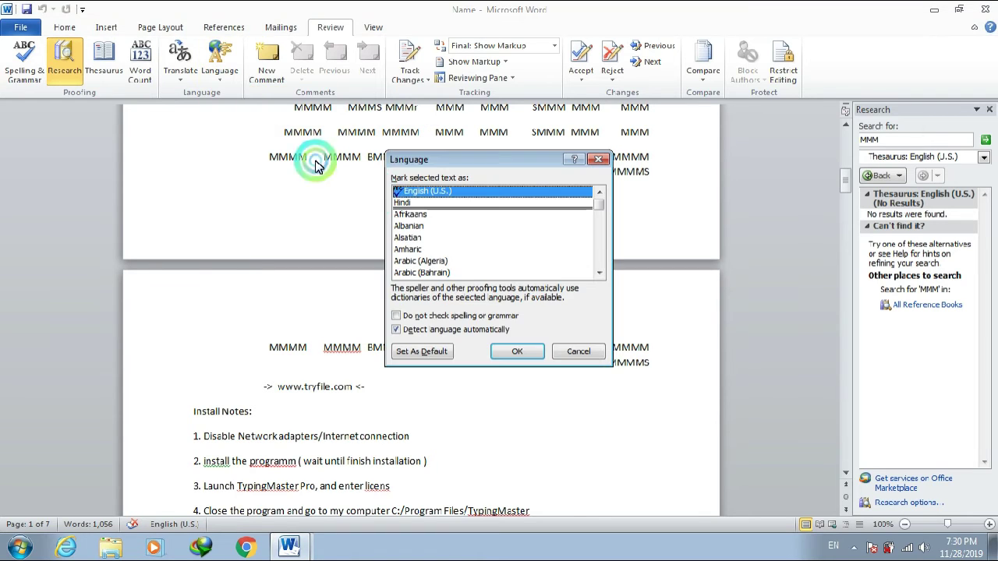
left_click(427, 195)
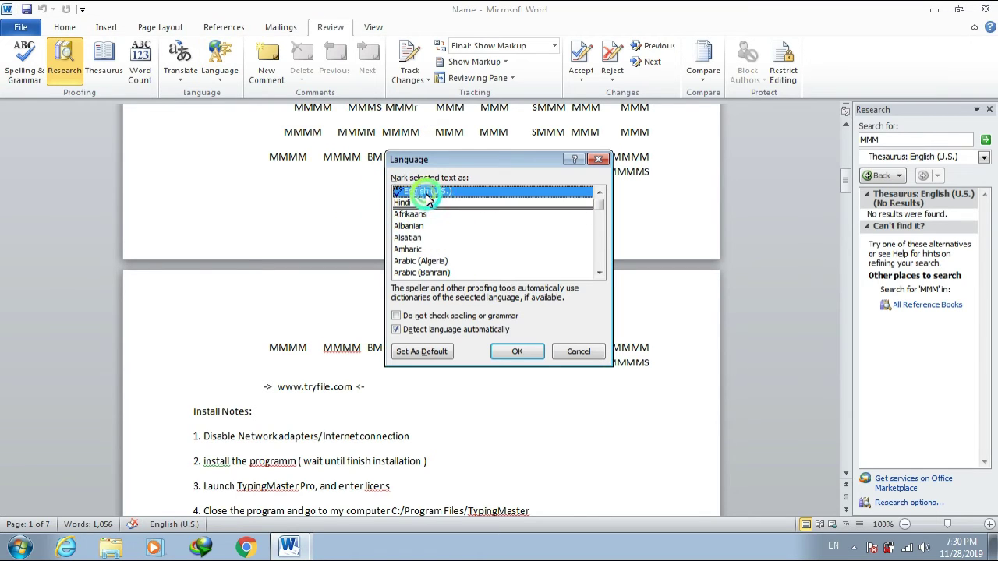
left_click(517, 351)
left_click(267, 71)
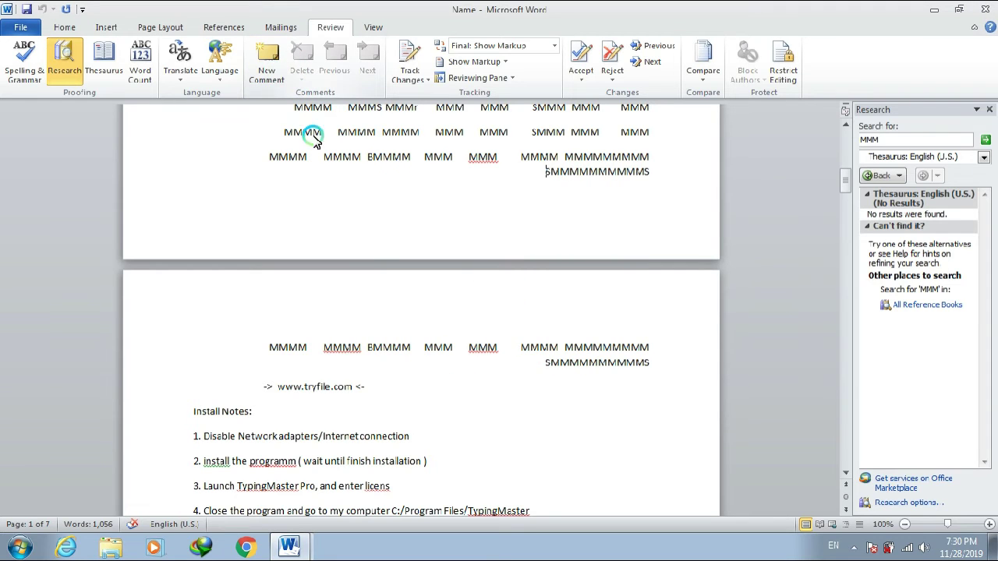
- Select the Address line and attach a new comment with a note
scroll(335, 244, "up", 2)
scroll(338, 246, "up", 5)
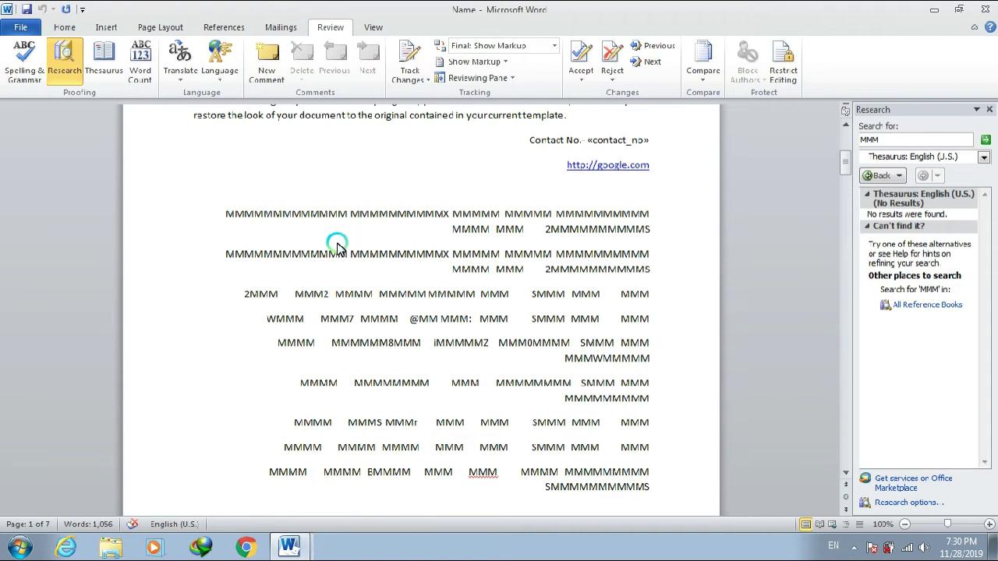
scroll(340, 244, "up", 2)
scroll(413, 202, "up", 3)
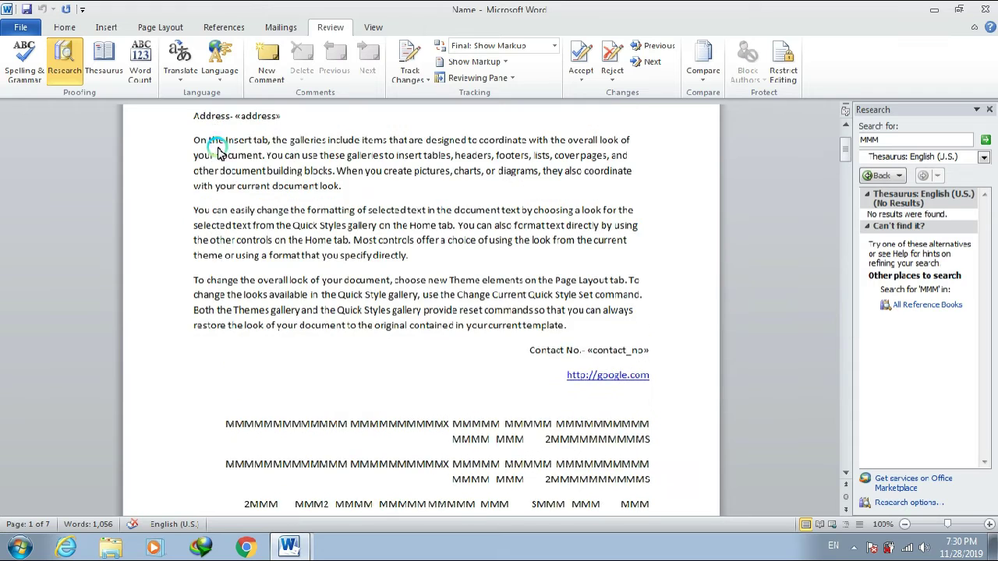
scroll(196, 187, "up", 2)
left_click(196, 185)
left_click_drag(196, 185, 282, 188)
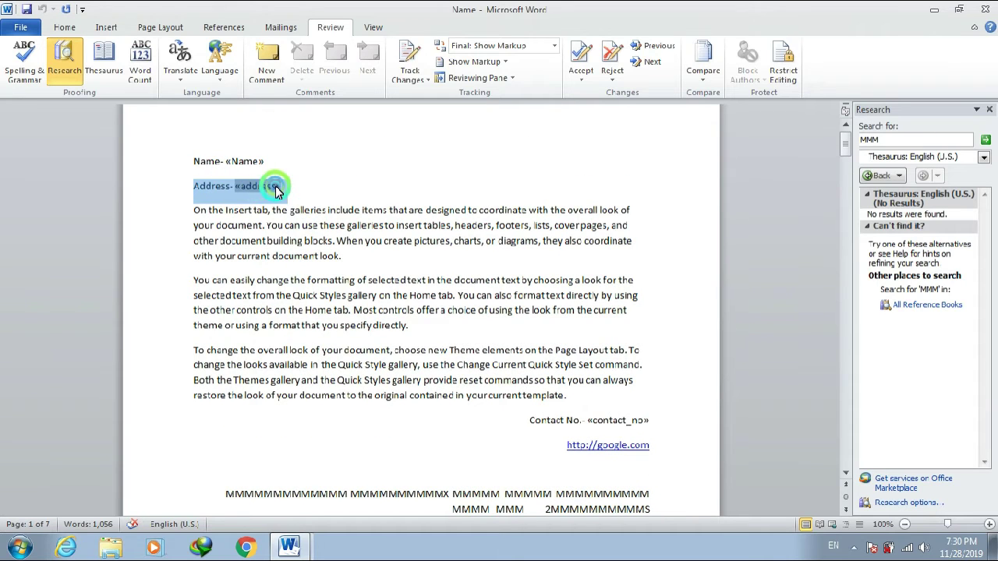
left_click(266, 69)
left_click(710, 180)
type("Write DistictName")
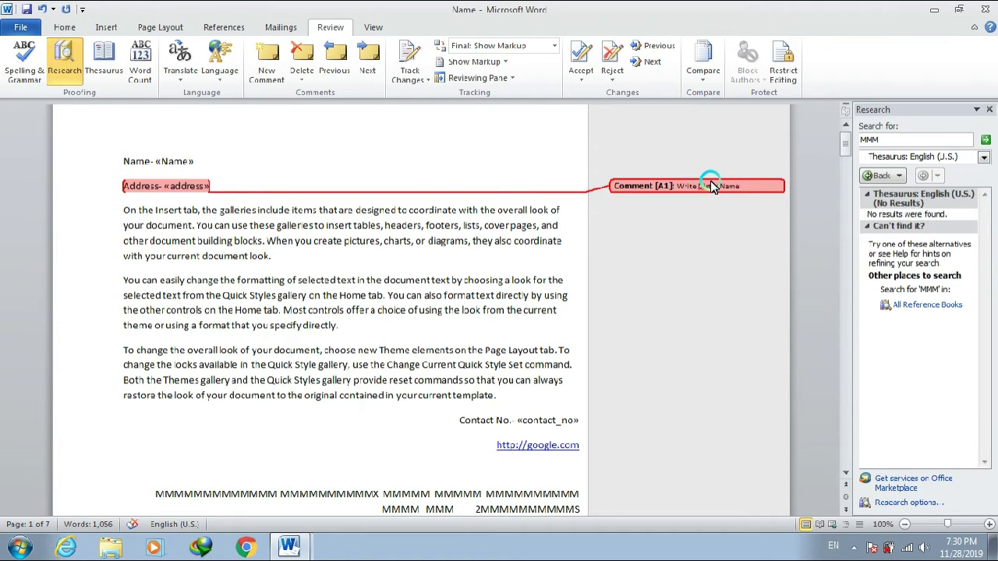
- Reject the Address-line comment, restore it with Ctrl+Z, then delete it
left_click(586, 78)
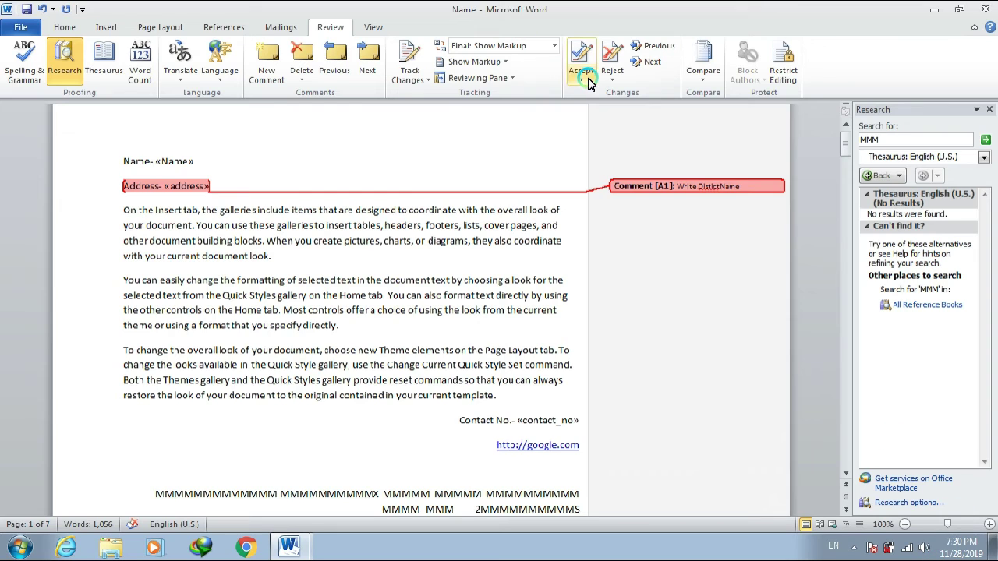
left_click(607, 74)
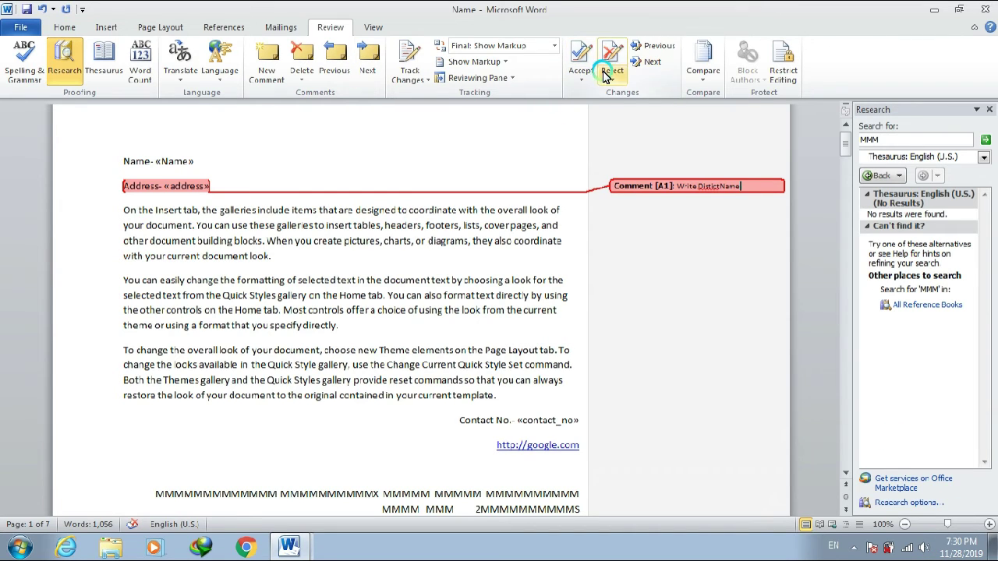
left_click(612, 93)
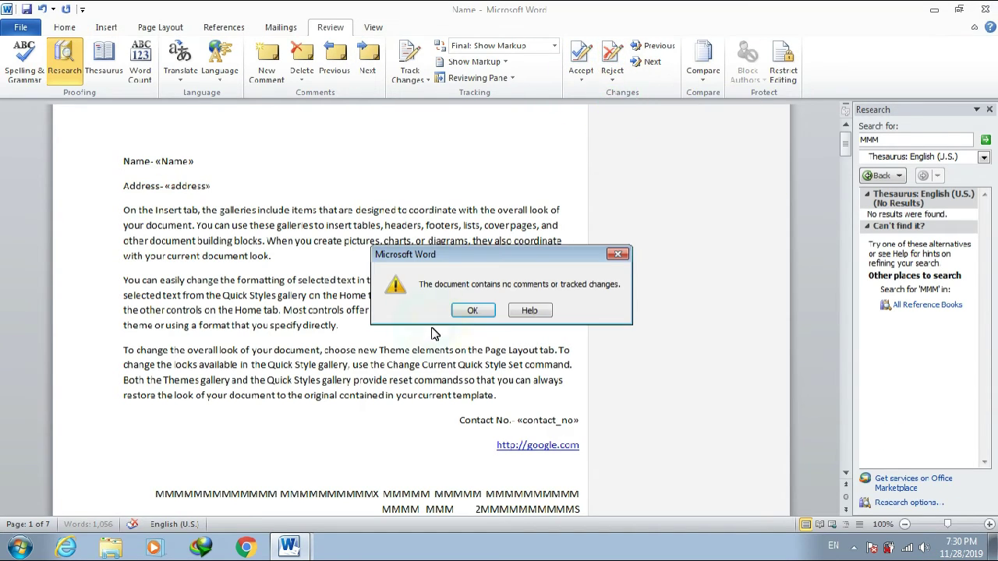
left_click(465, 311)
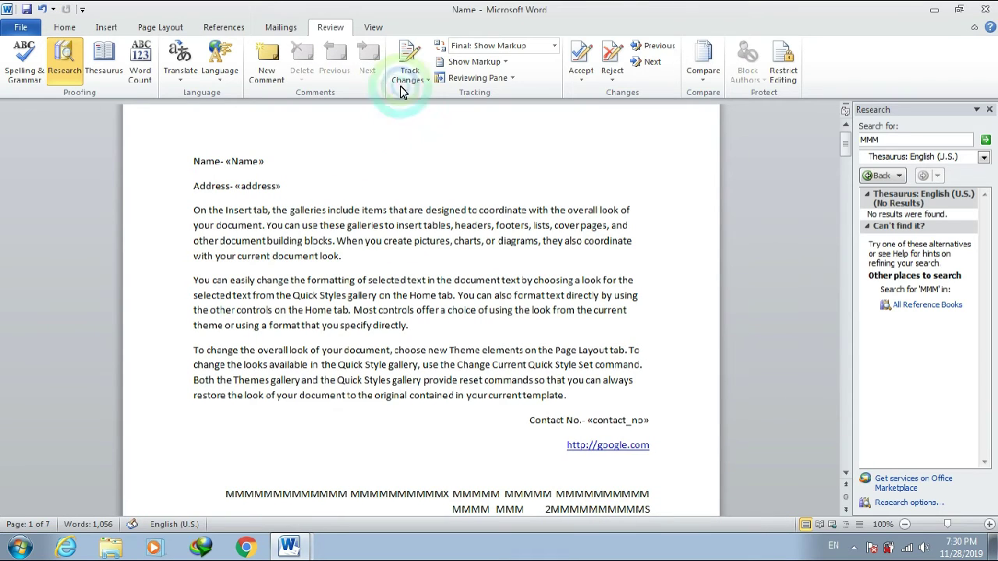
left_click(312, 152)
key("ctrl+z")
type("Write DistictName")
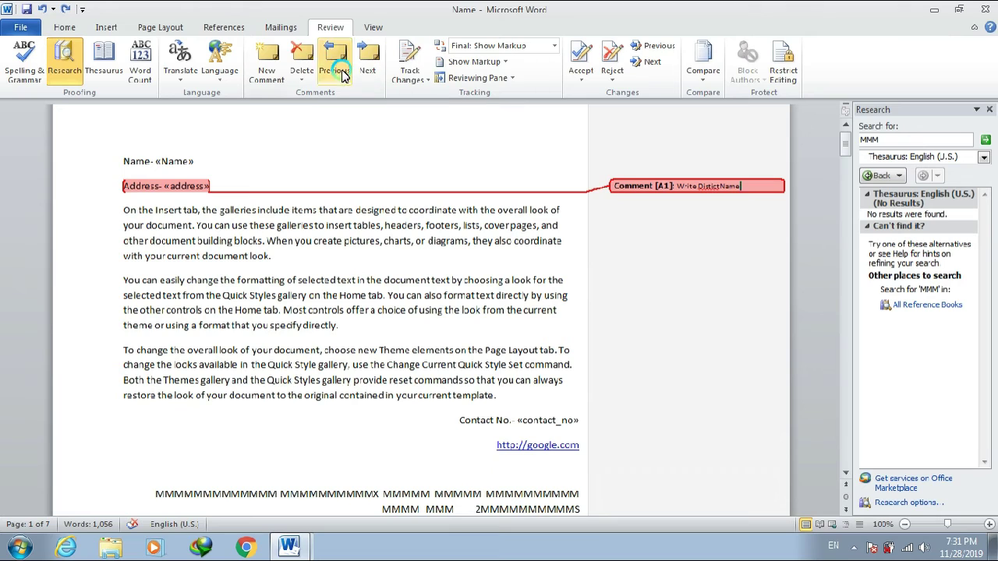
left_click(301, 56)
left_click(288, 179)
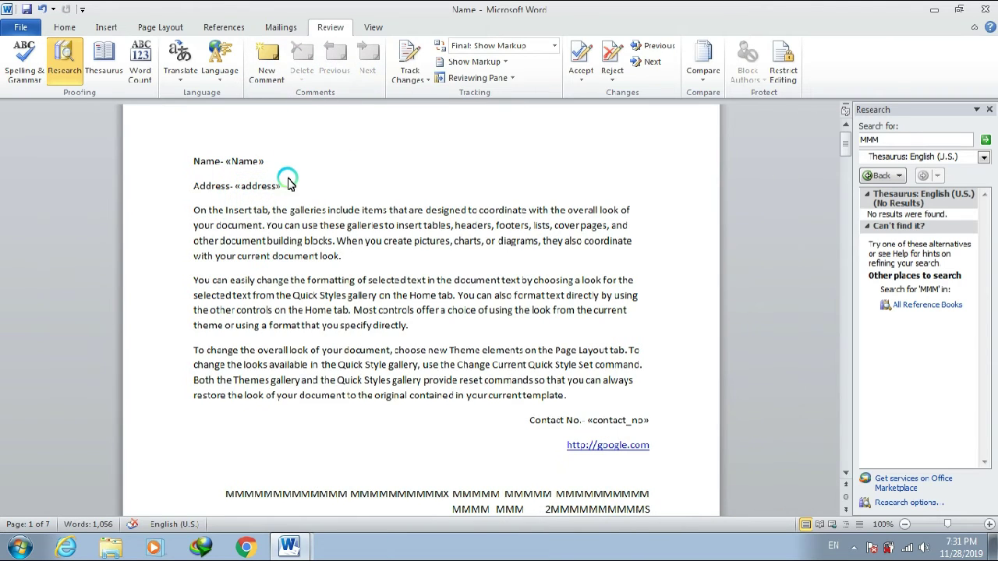
left_click(414, 83)
left_click(413, 155)
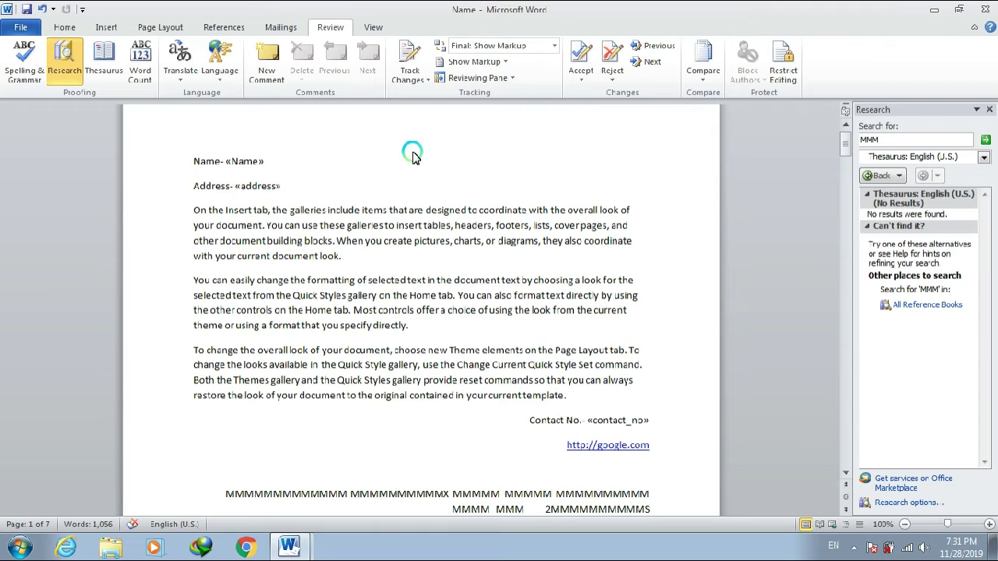
left_click(386, 210)
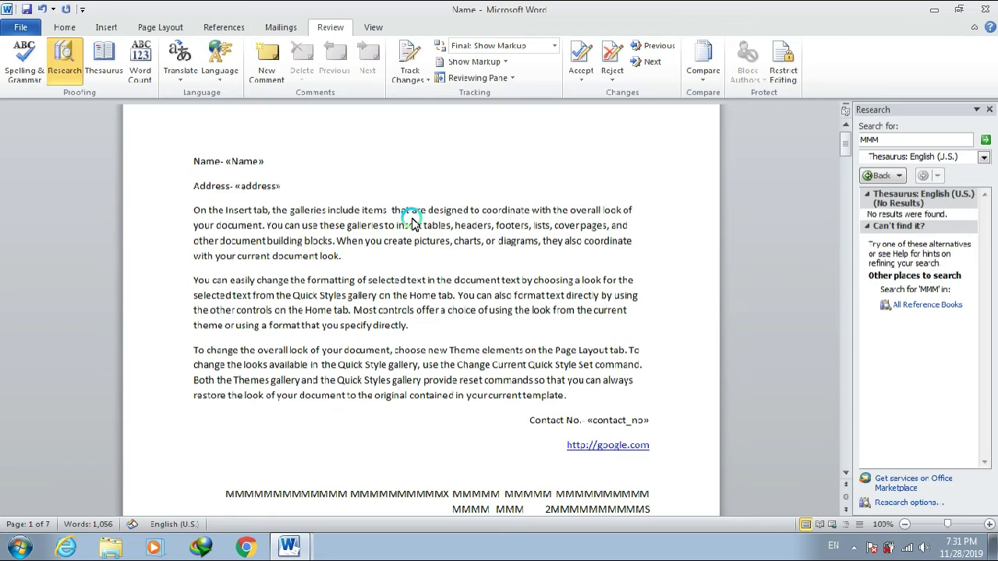
type("Admi")
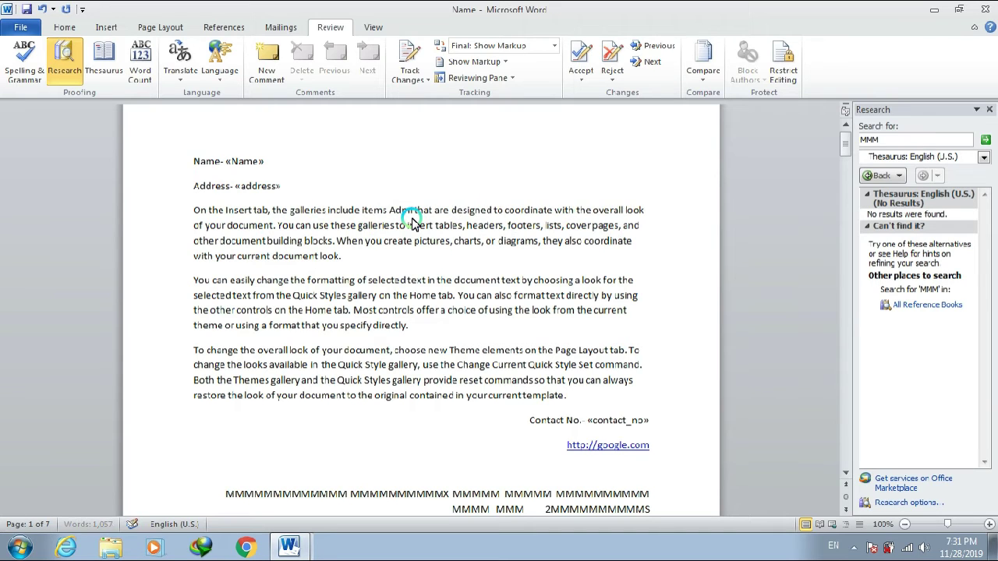
type("n")
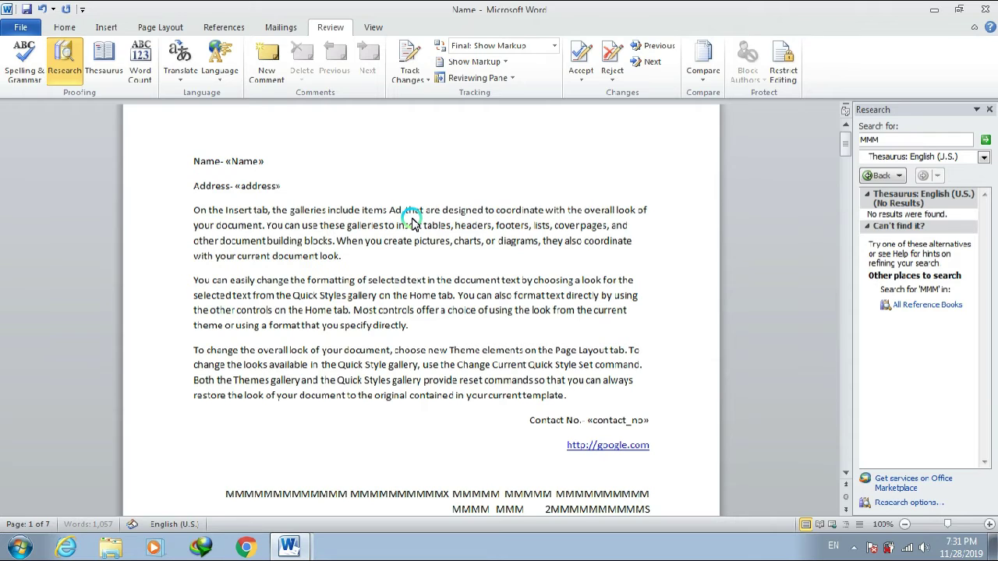
key("BackSpace")
key("BackSpace")
key("BackSpace")
key("BackSpace")
key("BackSpace")
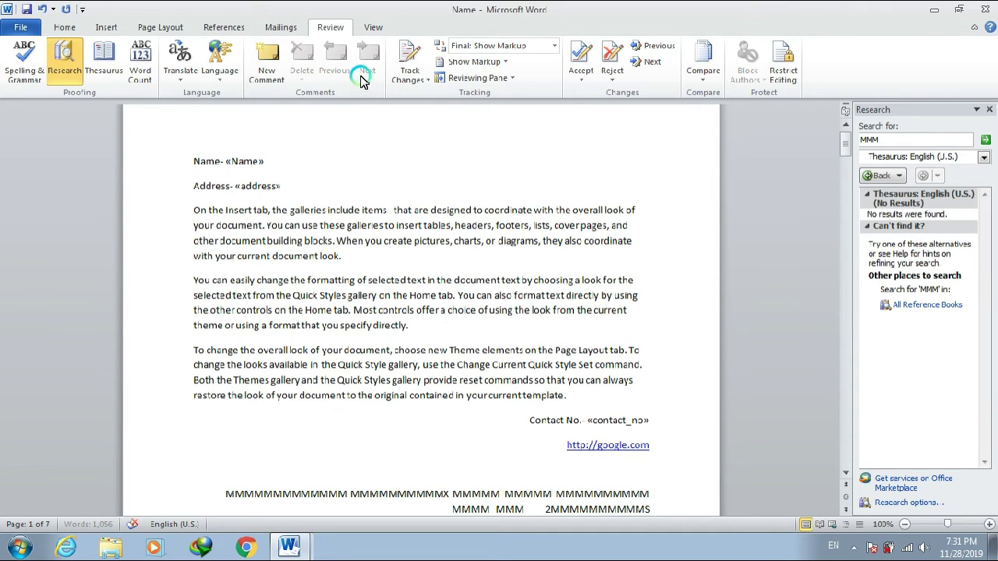
left_click(409, 75)
- With Track Changes on, insert 'Naval' after 'items' and 'Computer world' after 'pictures,'
left_click(433, 93)
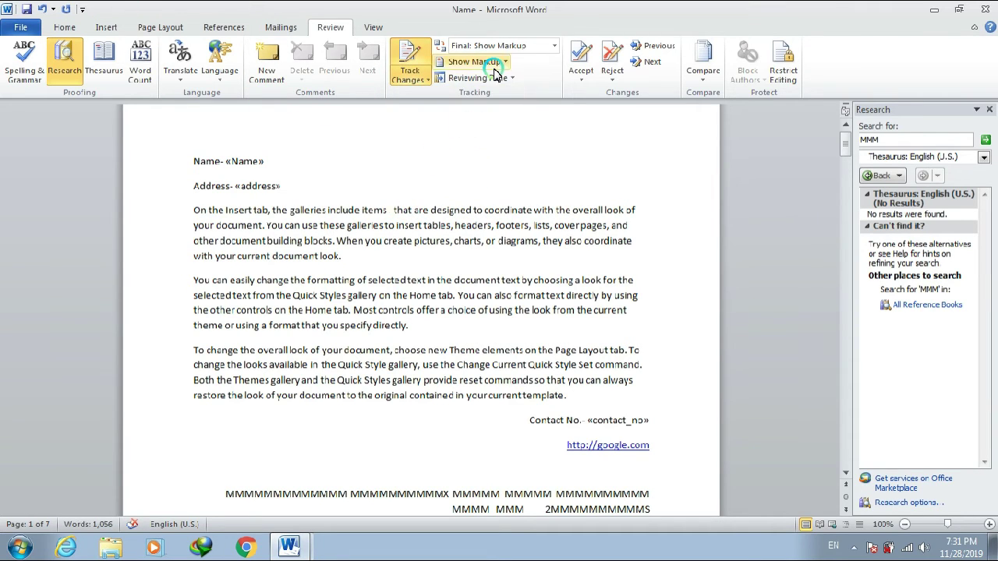
type("Naval")
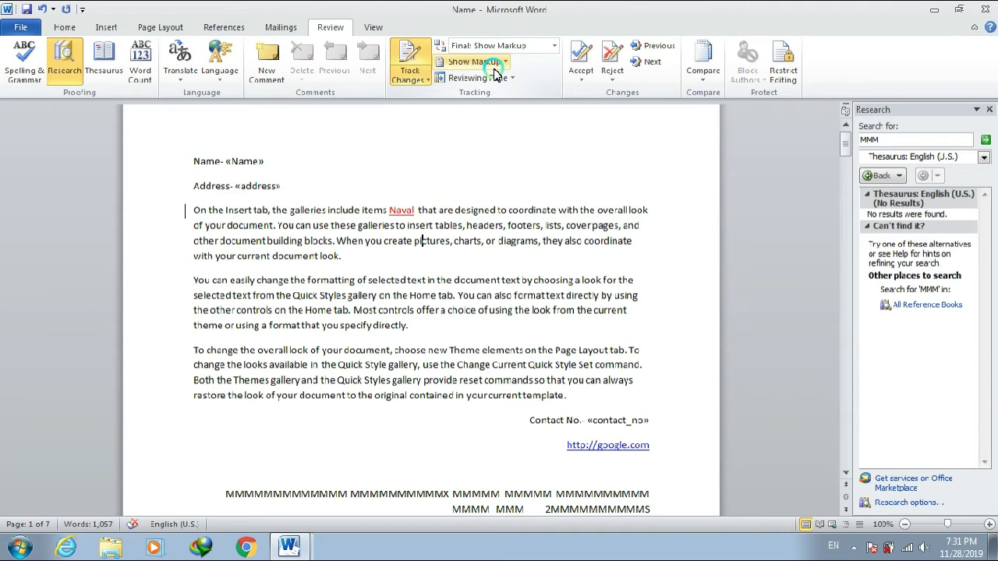
type(",")
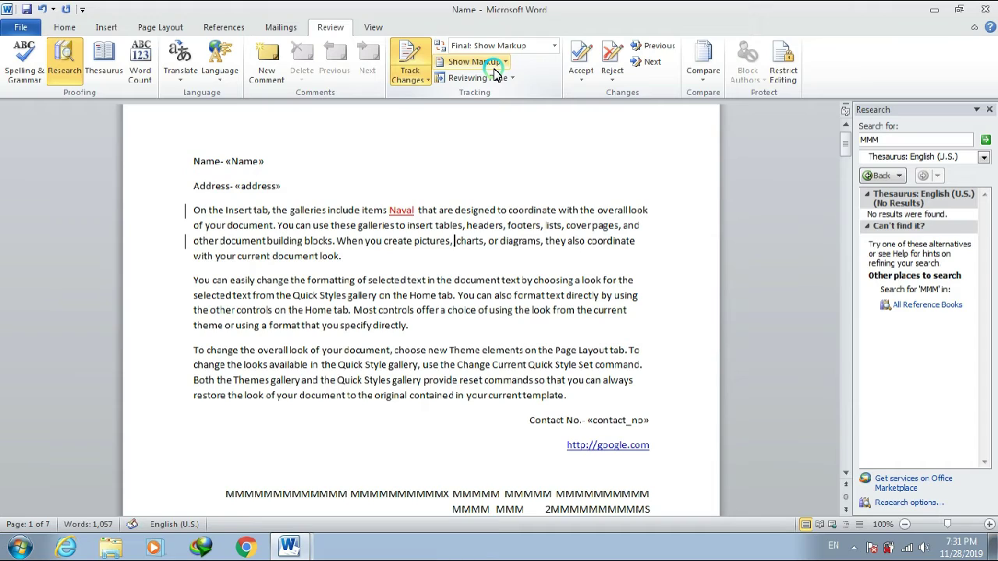
type("Comput")
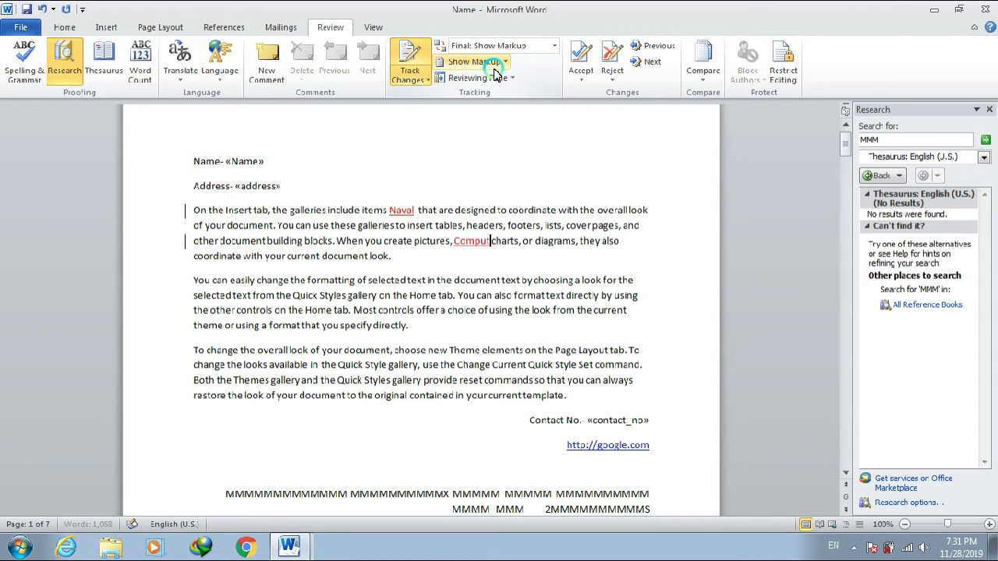
type("erworl")
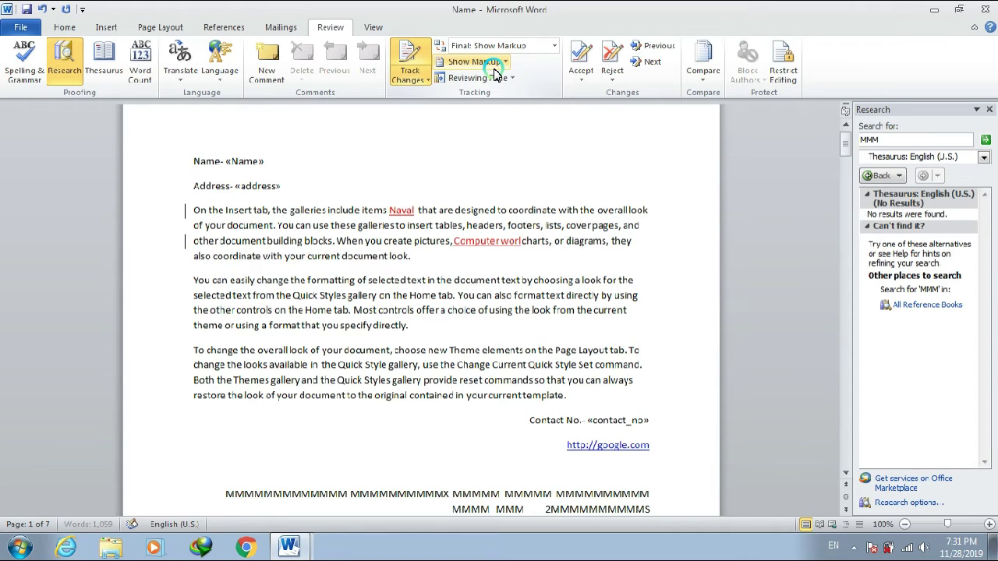
type("d")
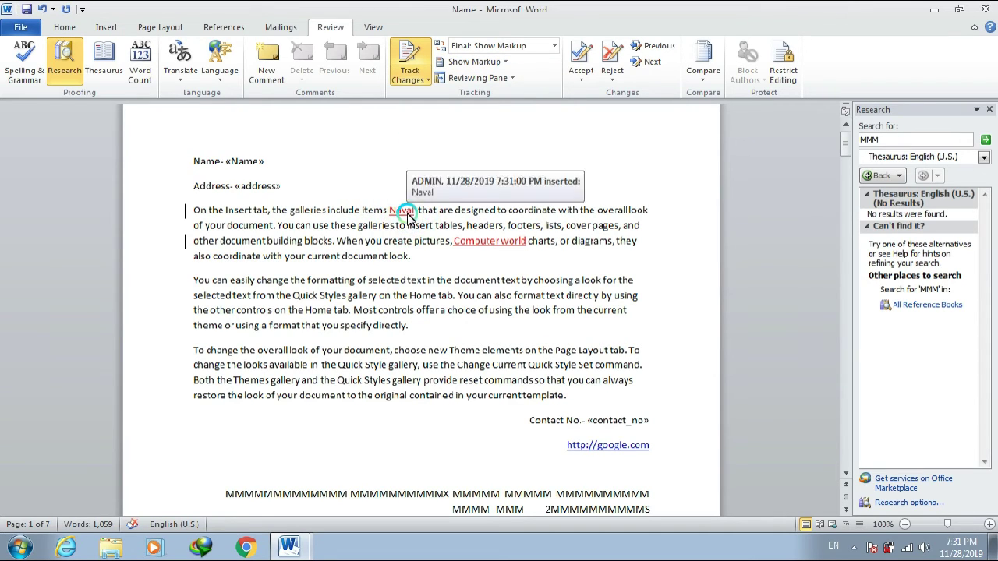
left_click(406, 212)
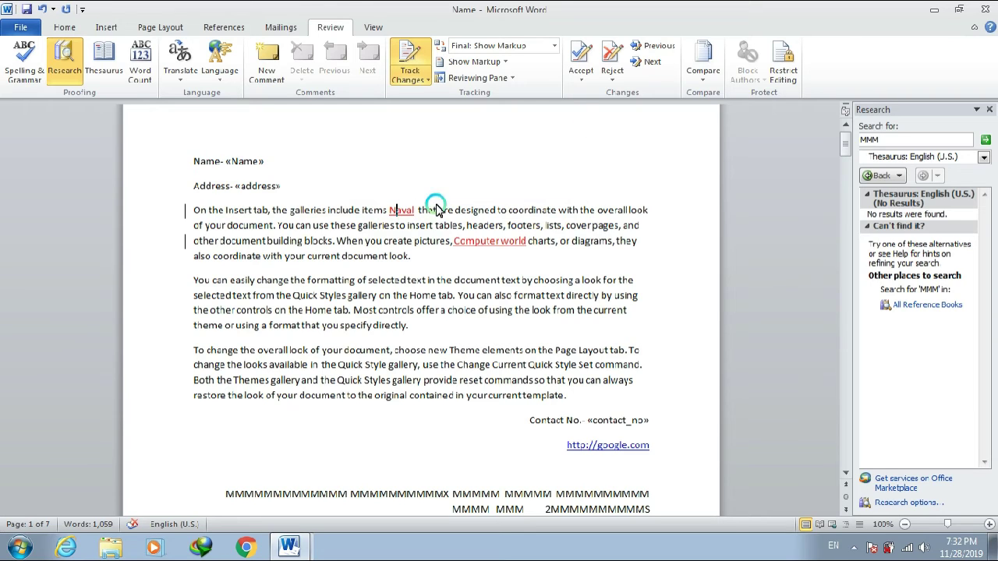
- Accept the 'Naval' insertion and reject 'Computer world', dismissing the no-changes message
left_click(581, 64)
left_click_drag(391, 204, 437, 211)
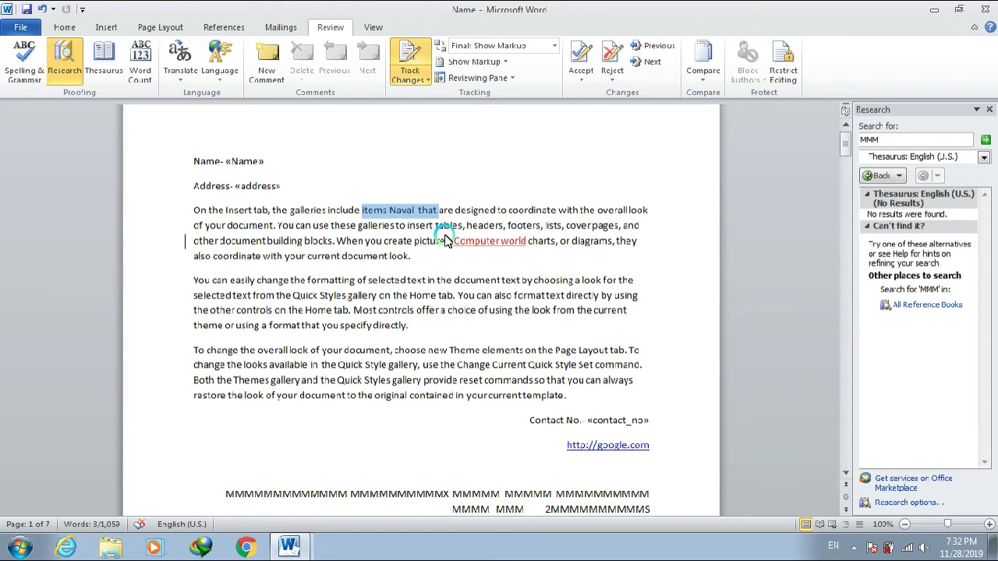
left_click(490, 241)
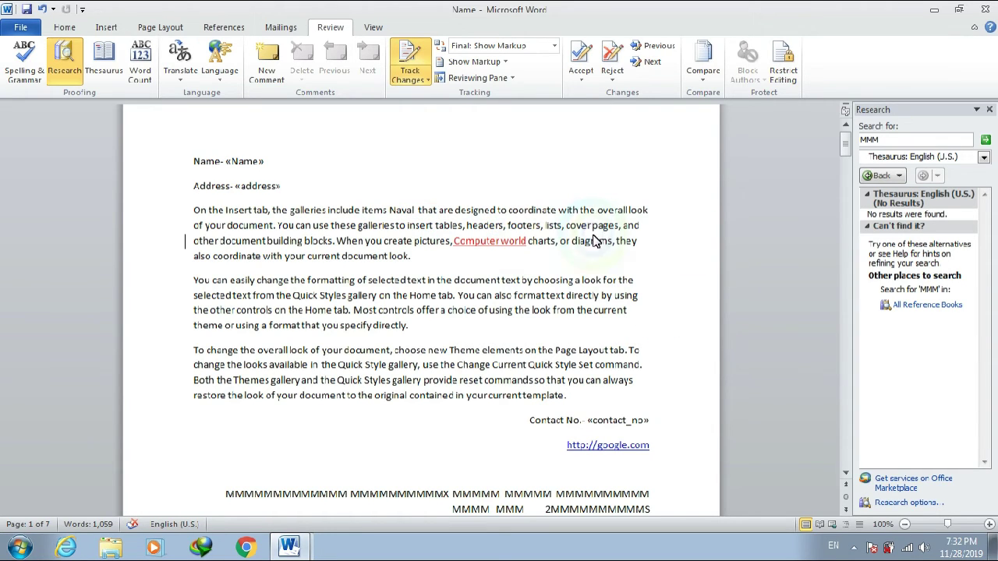
left_click(646, 69)
left_click(626, 66)
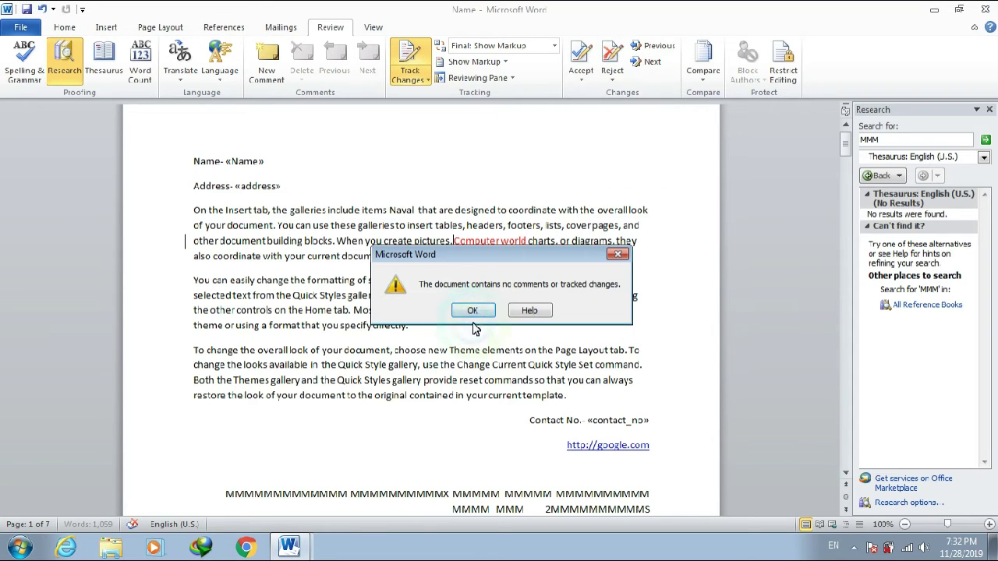
left_click(473, 311)
left_click(460, 249)
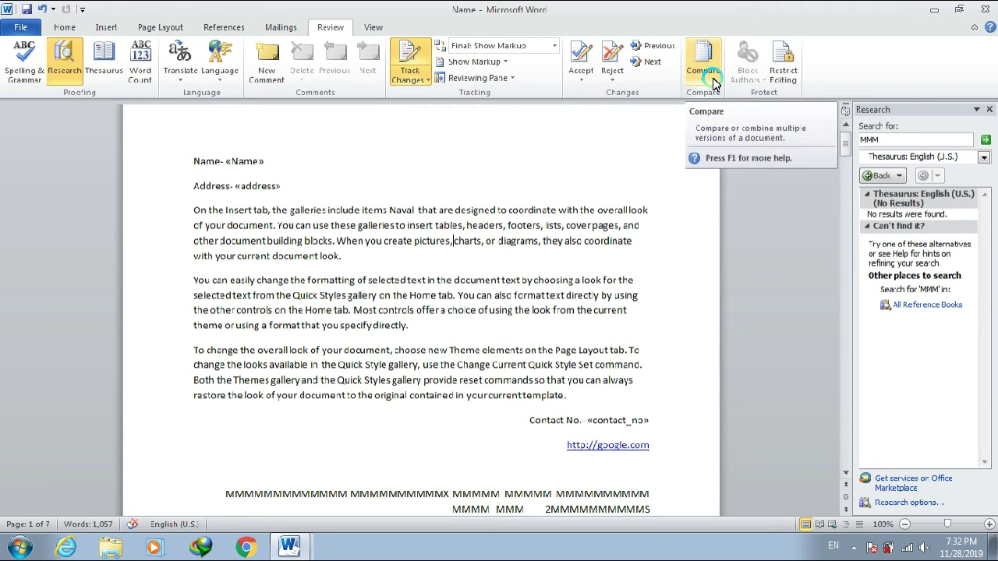
left_click(638, 209)
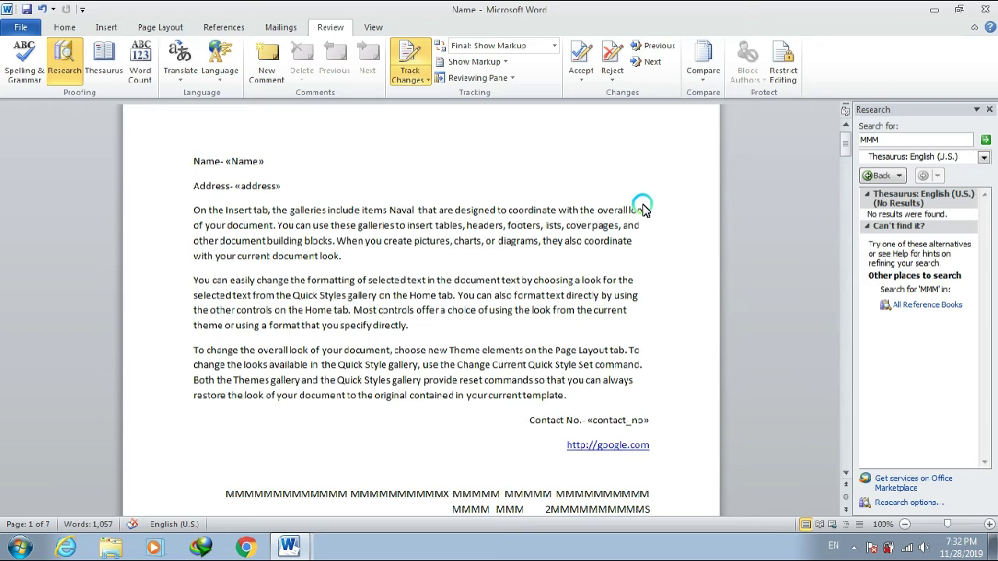
left_click(433, 206)
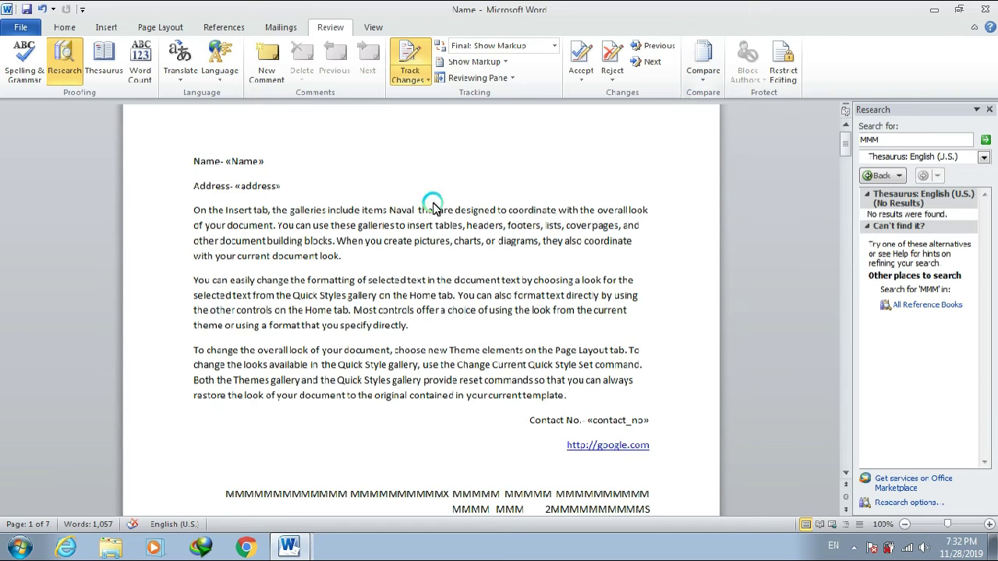
- Compare 'list letter' as the original against 'Name' as the revised document
left_click(702, 62)
left_click(713, 103)
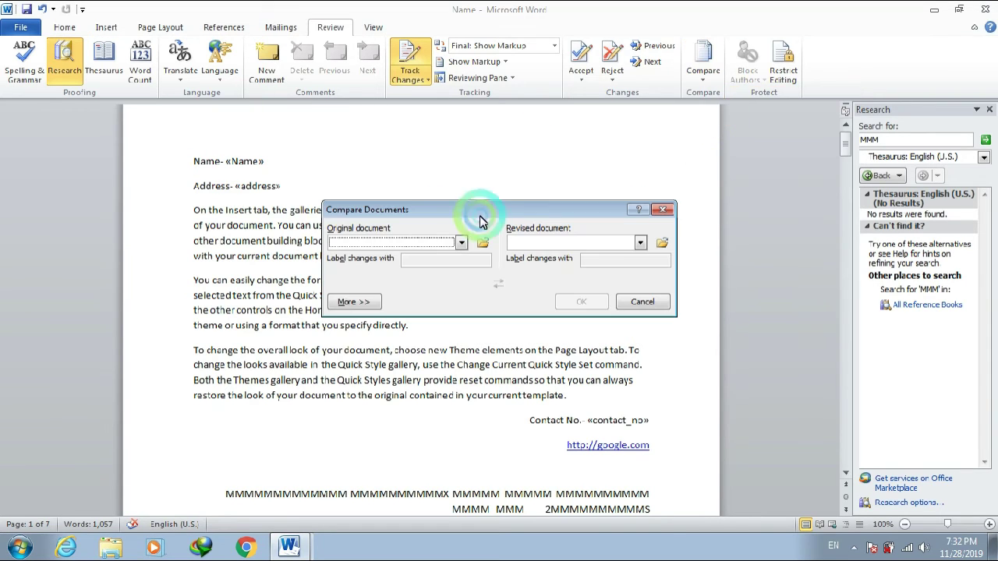
left_click(390, 242)
left_click(379, 261)
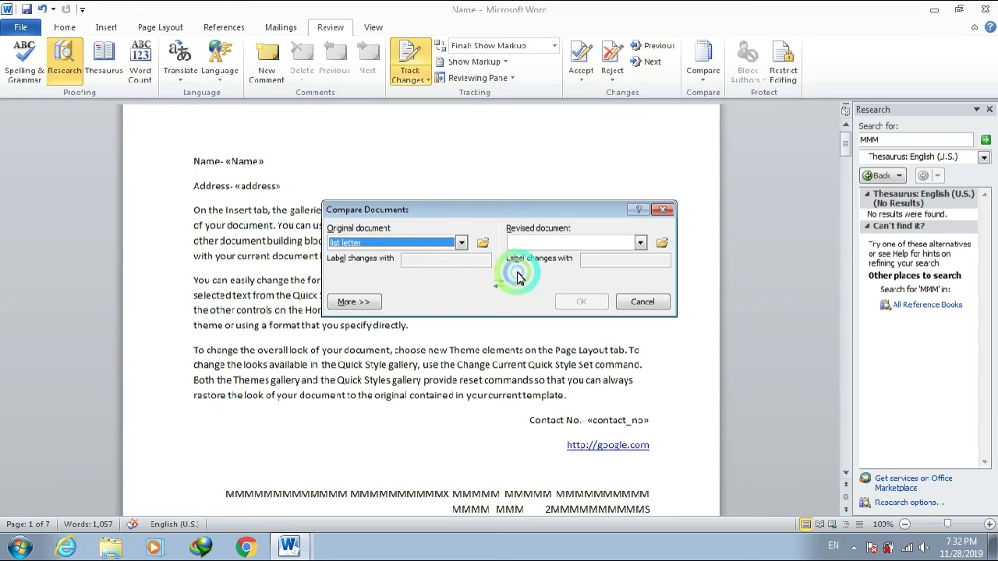
left_click(616, 243)
left_click(608, 272)
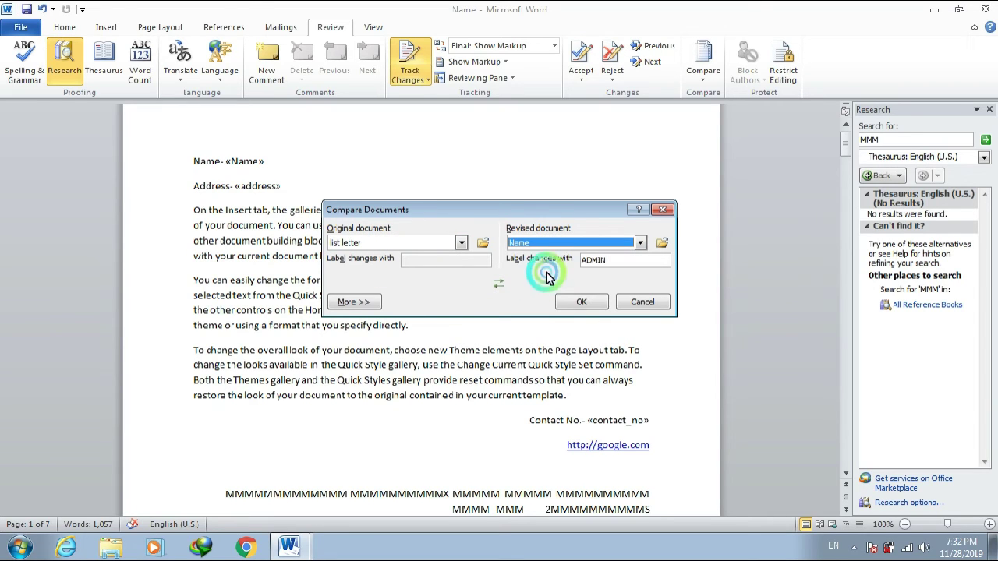
left_click(576, 302)
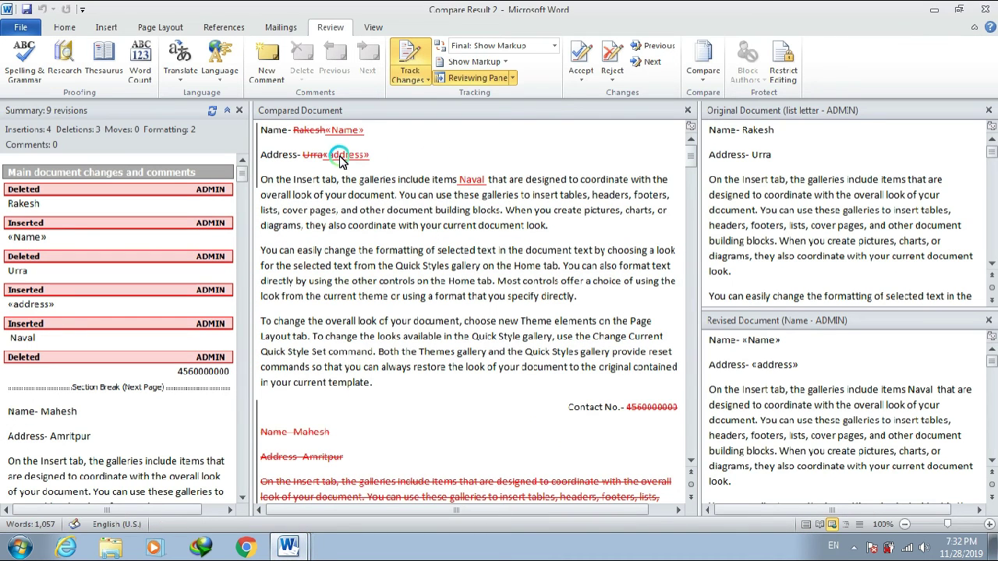
- Review the changed Name and Address lines in Compare Result 2, then close it unsaved
left_click_drag(294, 130, 364, 130)
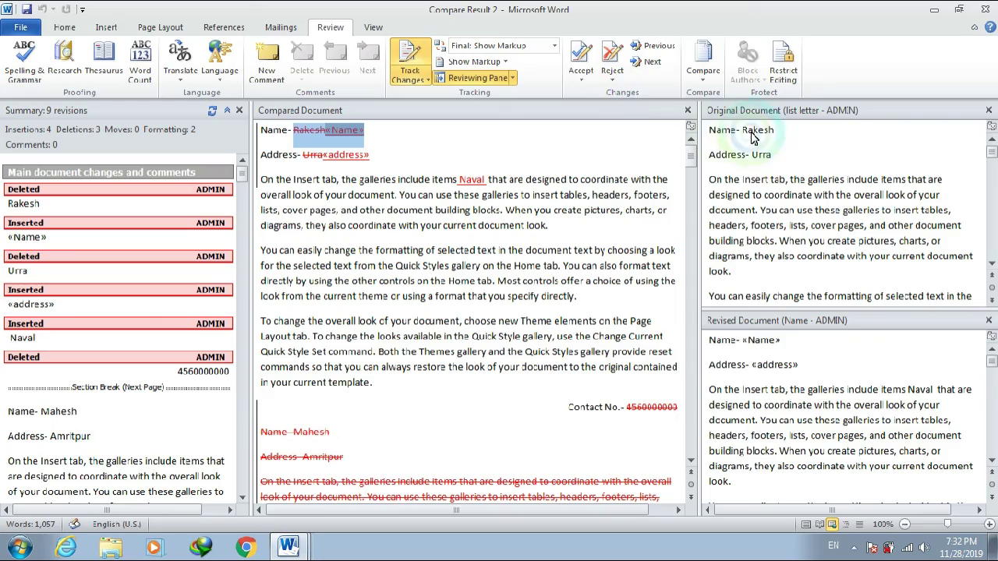
left_click(319, 155)
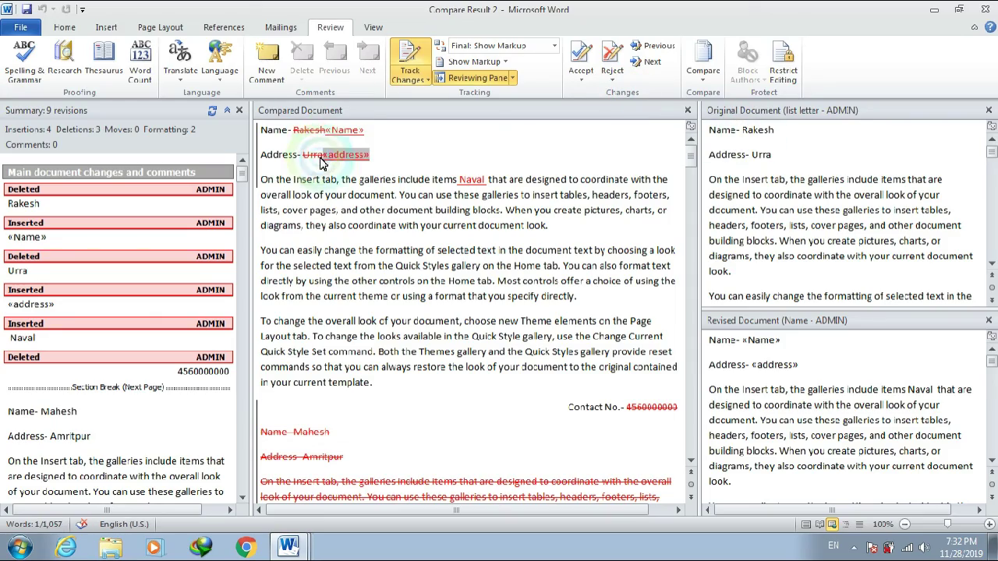
scroll(564, 337, "down", 3)
scroll(564, 337, "down", 1)
scroll(565, 338, "down", 1)
scroll(565, 338, "down", 4)
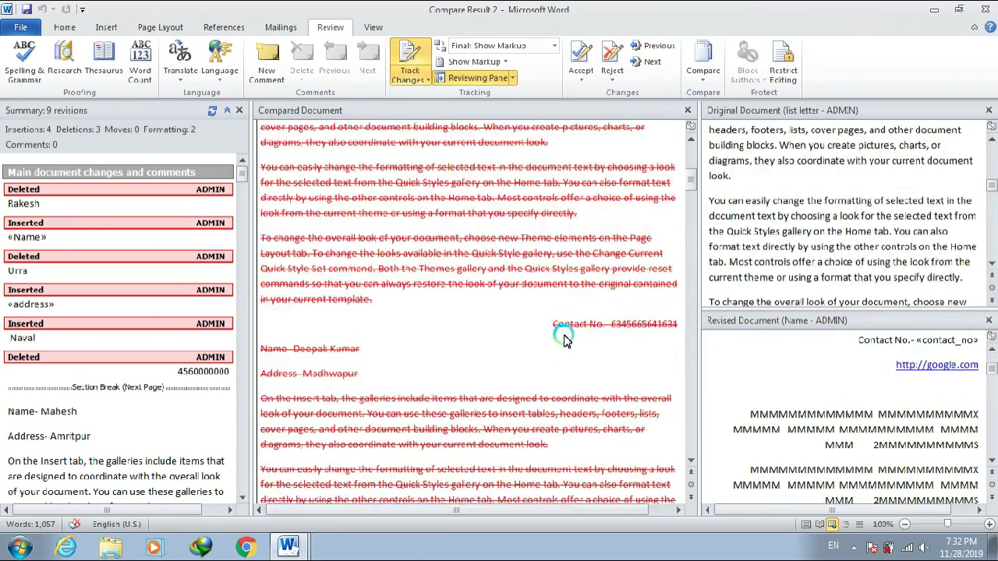
scroll(564, 338, "down", 5)
scroll(564, 338, "up", 5)
scroll(565, 336, "down", 1)
scroll(561, 296, "up", 3)
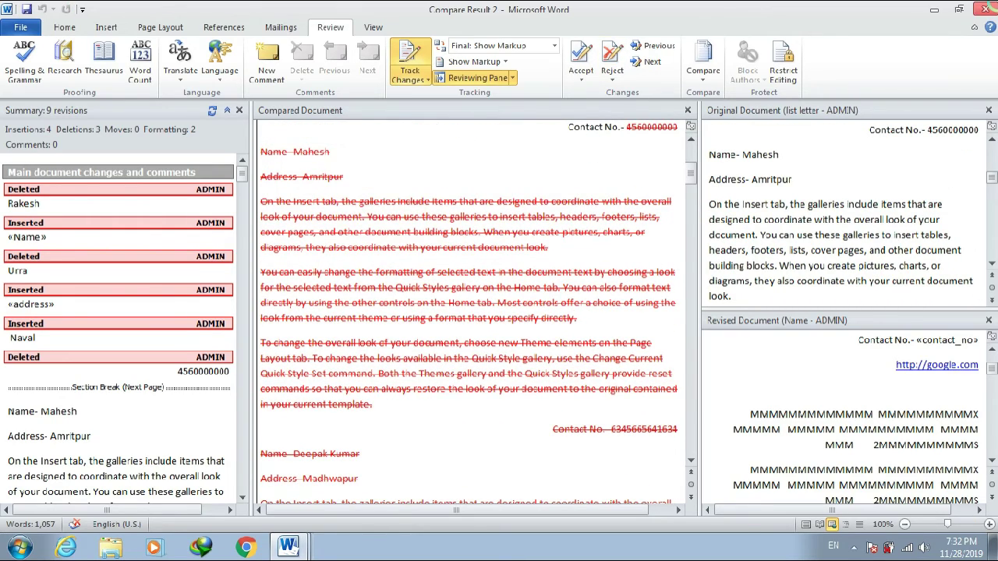
left_click(982, 10)
left_click(498, 292)
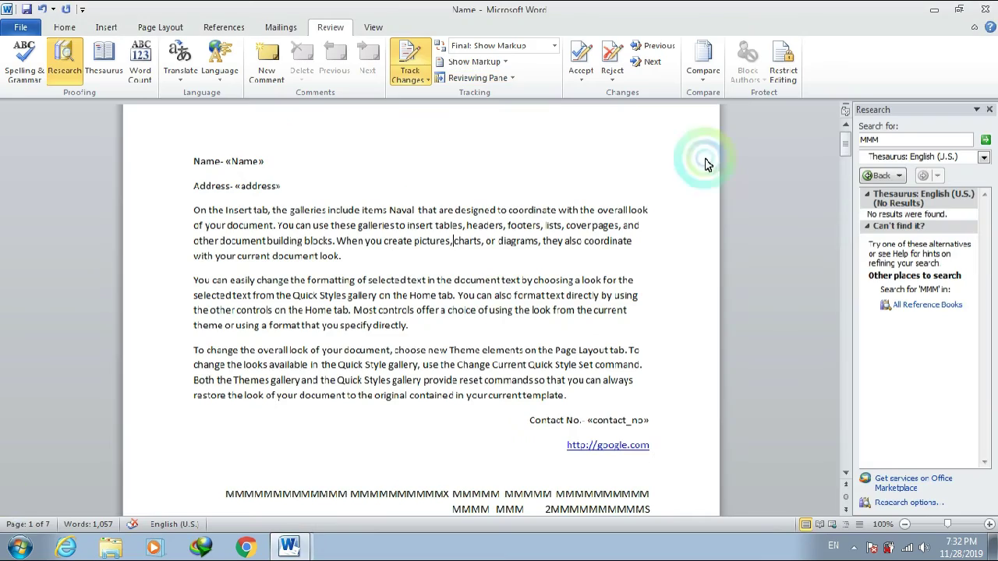
left_click(784, 66)
left_click(776, 72)
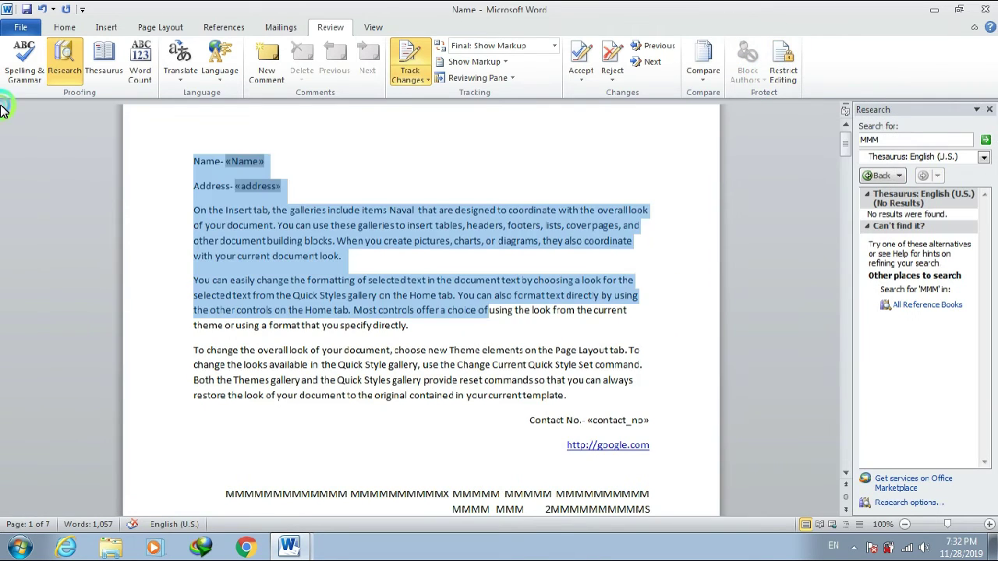
left_click(774, 80)
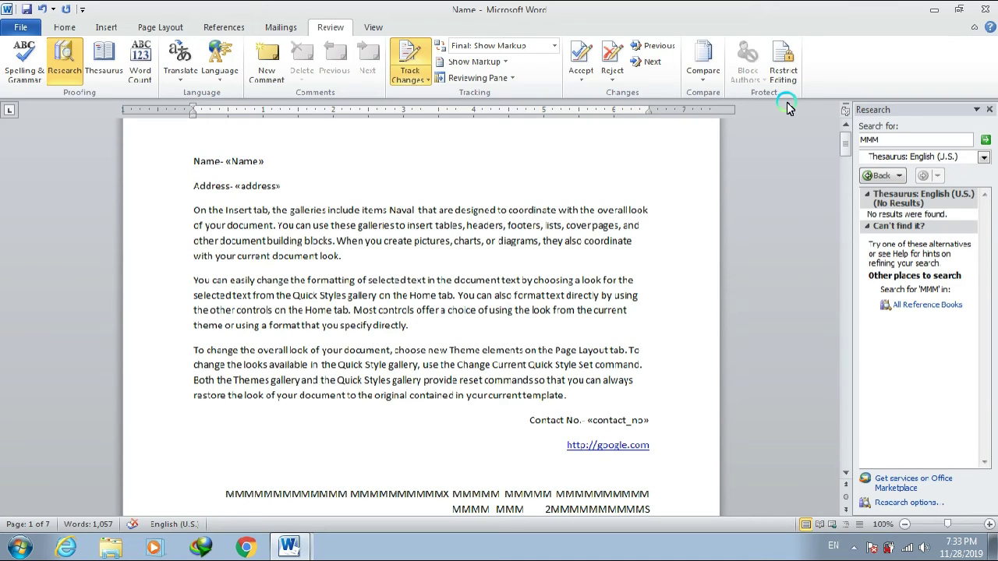
- Limit formatting to styles, make editing read-only, start enforcement, and enter a new protection password
left_click(782, 66)
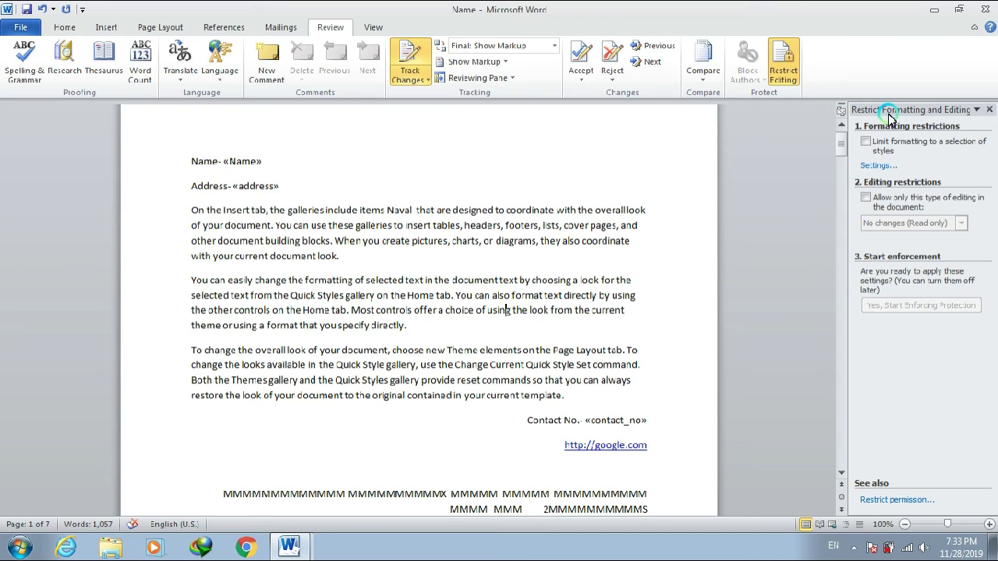
left_click(866, 141)
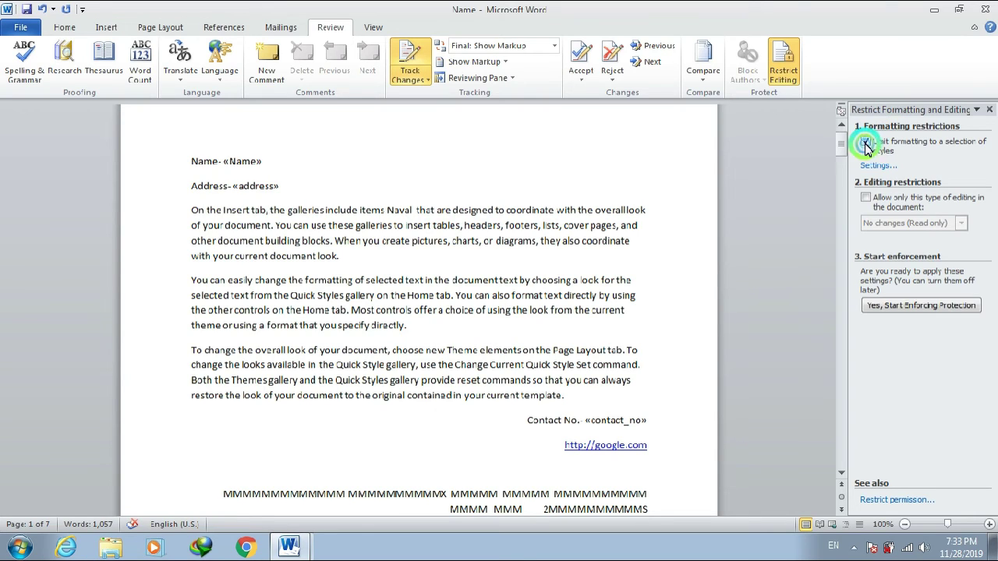
left_click(867, 199)
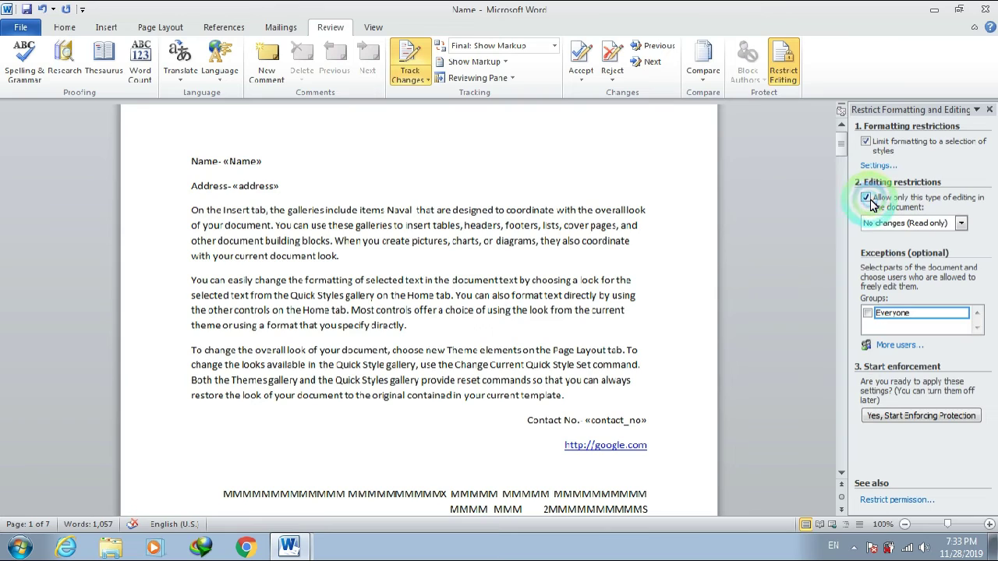
left_click(867, 313)
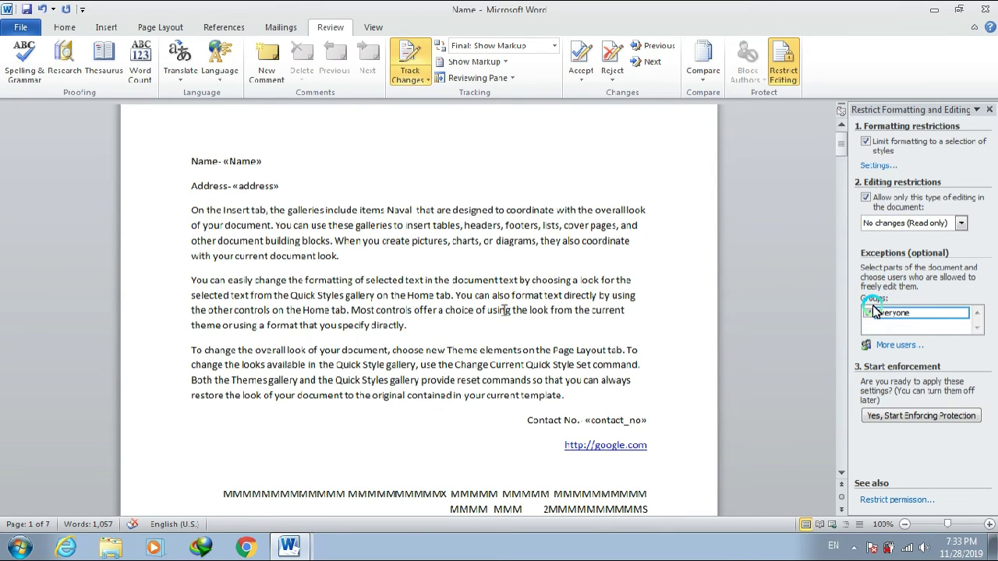
left_click(868, 313)
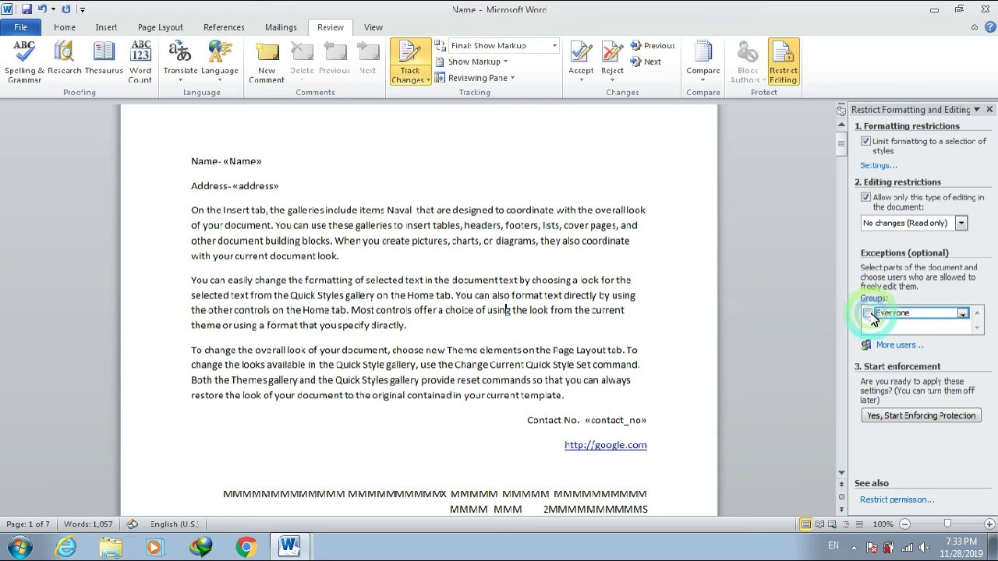
left_click(948, 414)
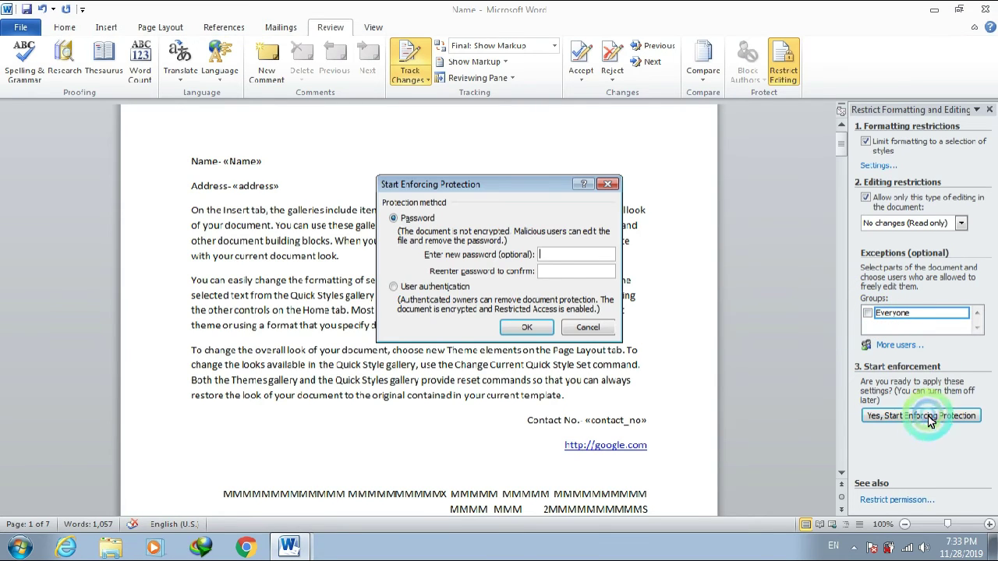
left_click(575, 255)
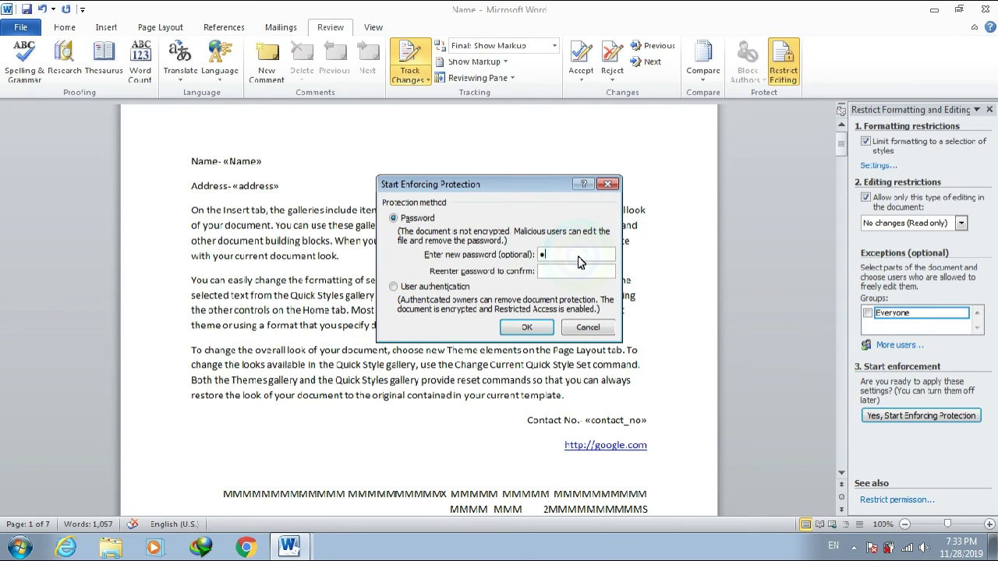
left_click(588, 271)
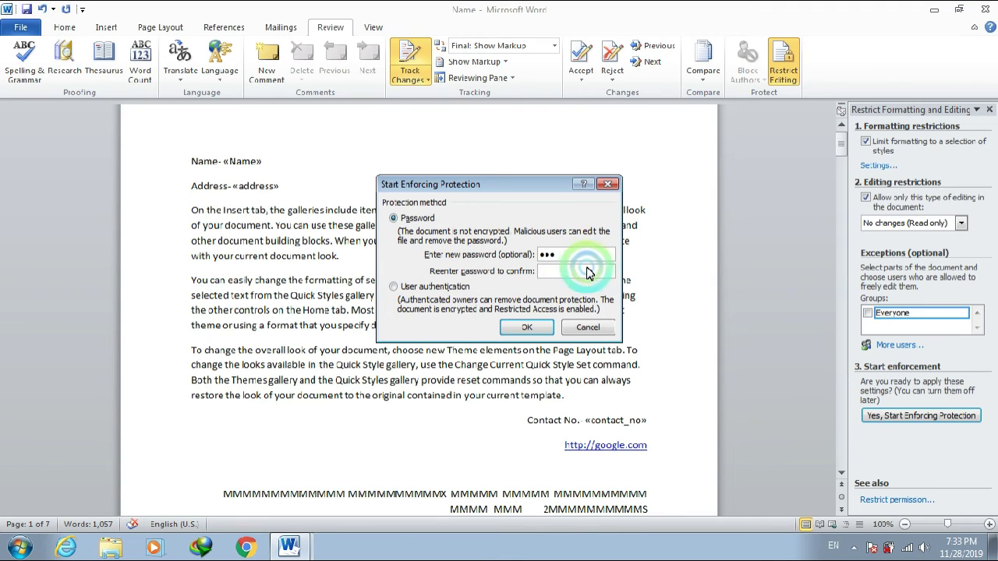
left_click(527, 327)
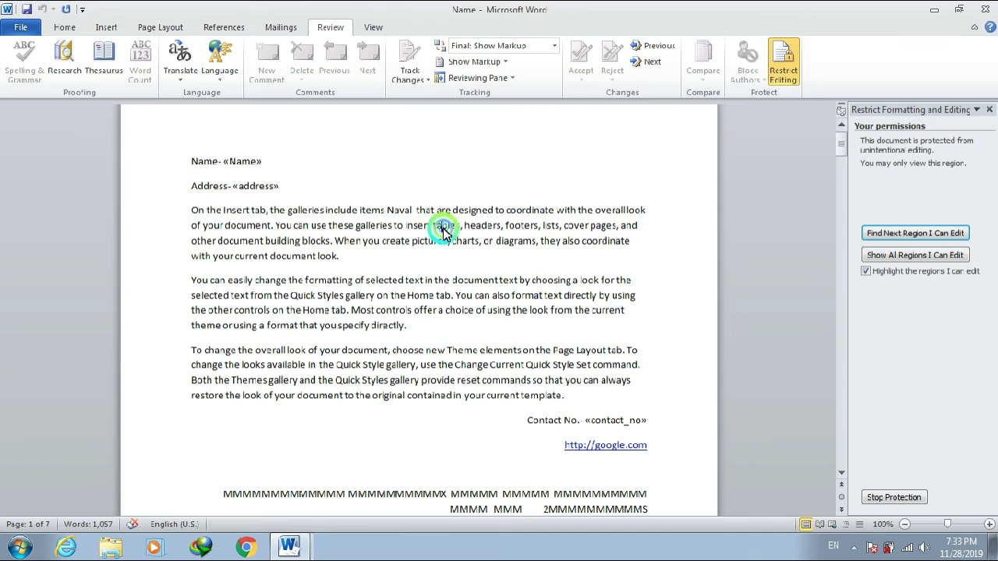
left_click_drag(460, 226, 153, 219)
key("Delete")
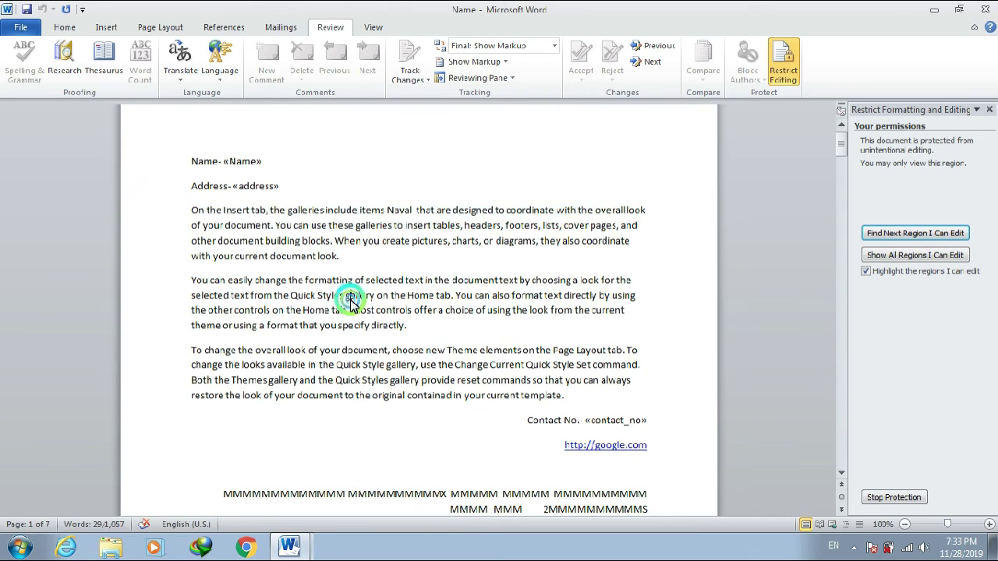
- Select text in the opening paragraphs and check the available right-click commands, including synonyms
left_click_drag(350, 296, 187, 262)
right_click(315, 242)
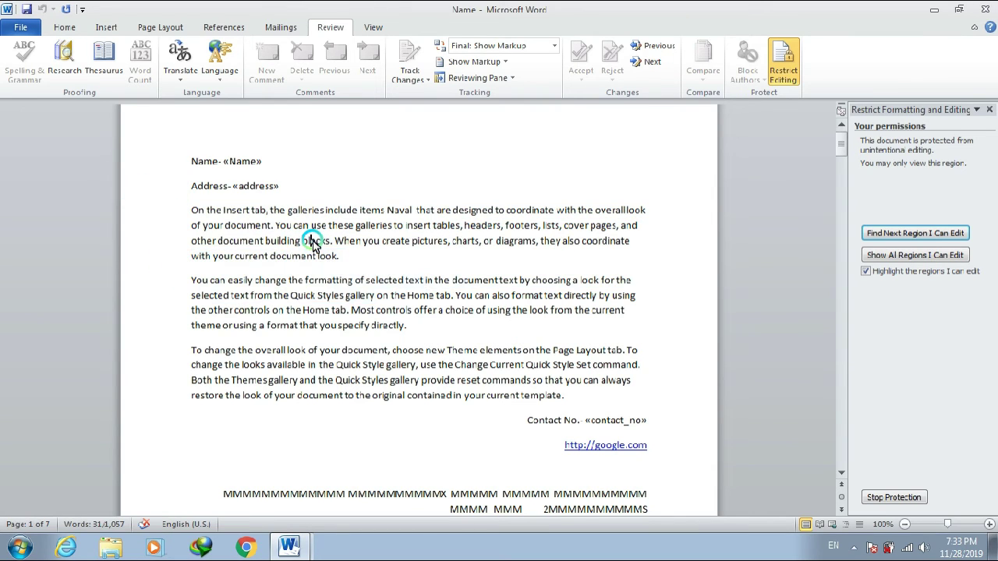
left_click(477, 247)
left_click_drag(537, 241, 193, 211)
right_click(224, 221)
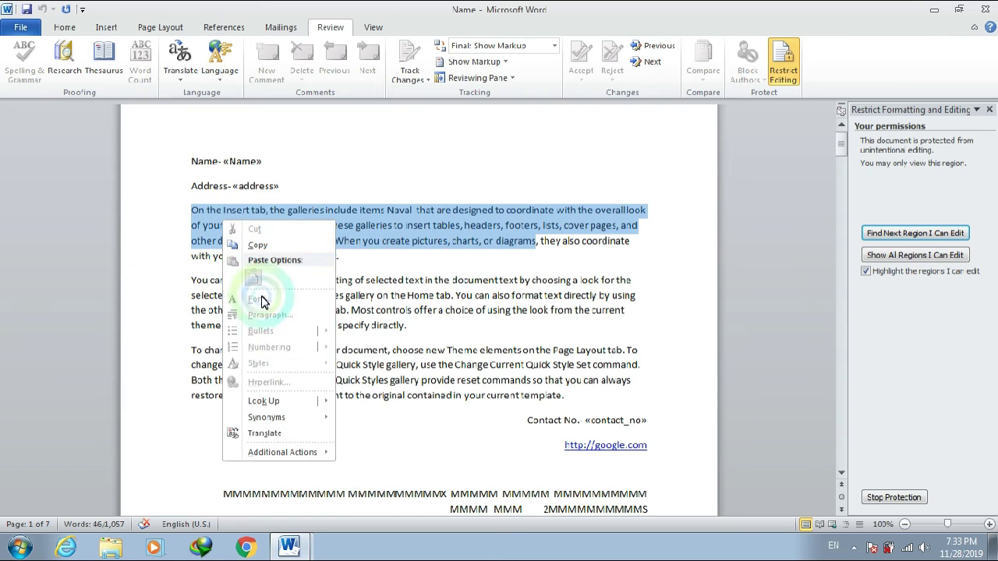
left_click(267, 418)
- Close the synonym results and recheck the context menu on a selection extended to the Name line
left_click_drag(316, 267, 101, 165)
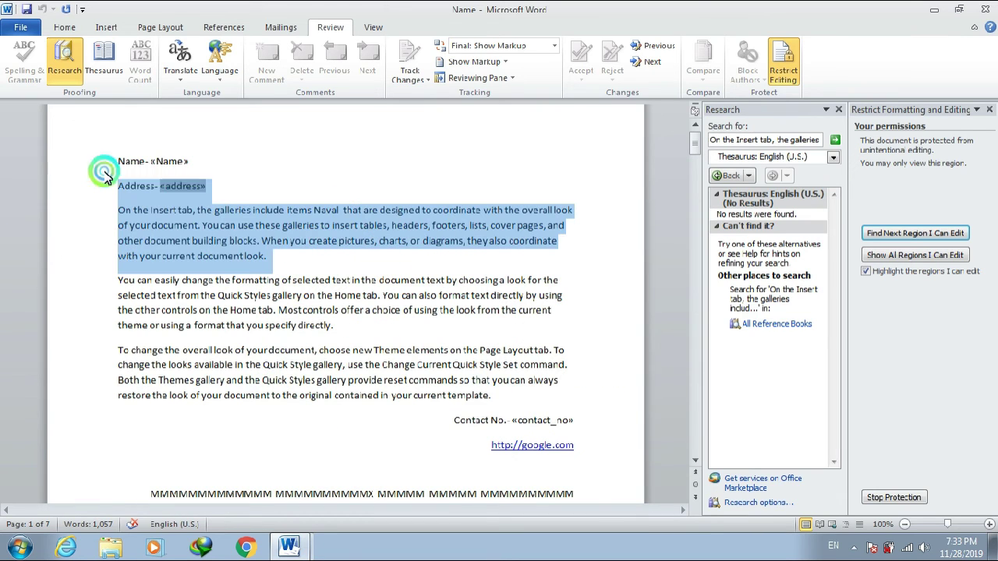
left_click(839, 109)
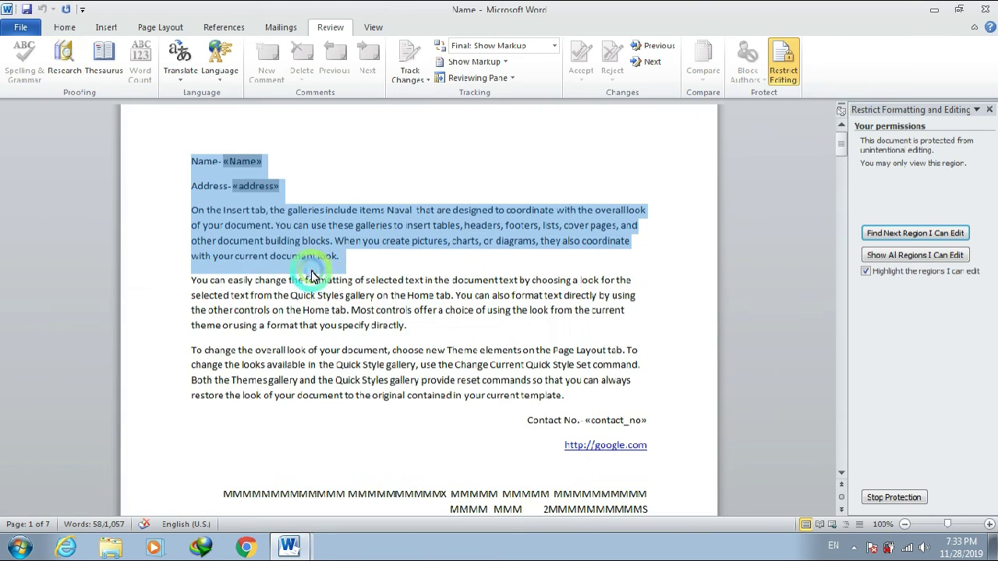
right_click(289, 237)
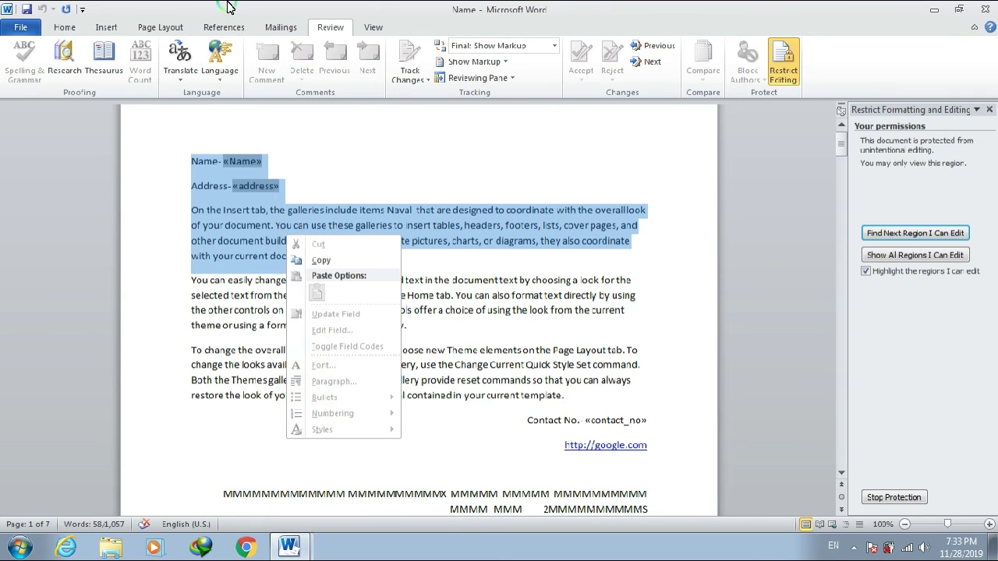
left_click(101, 33)
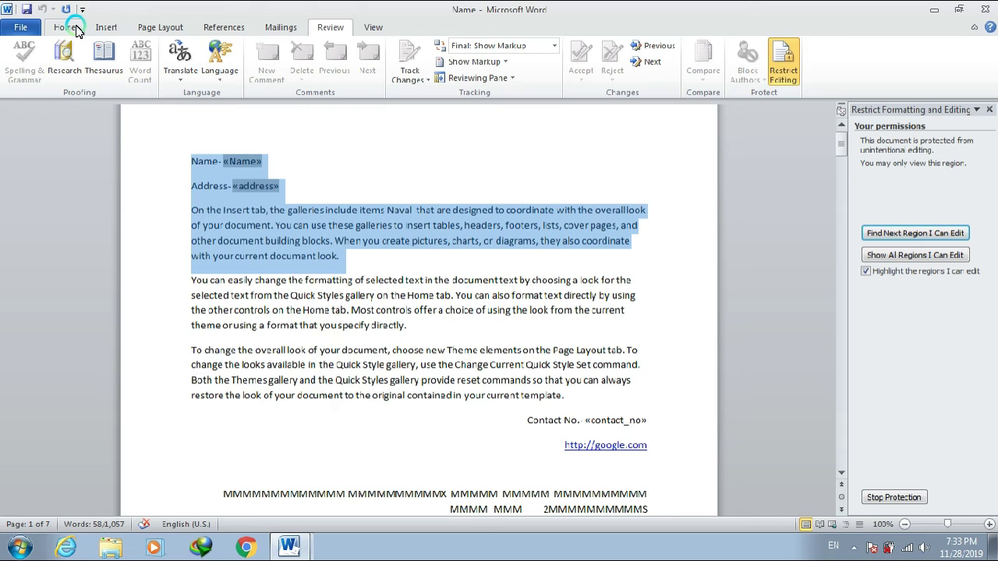
left_click(229, 185)
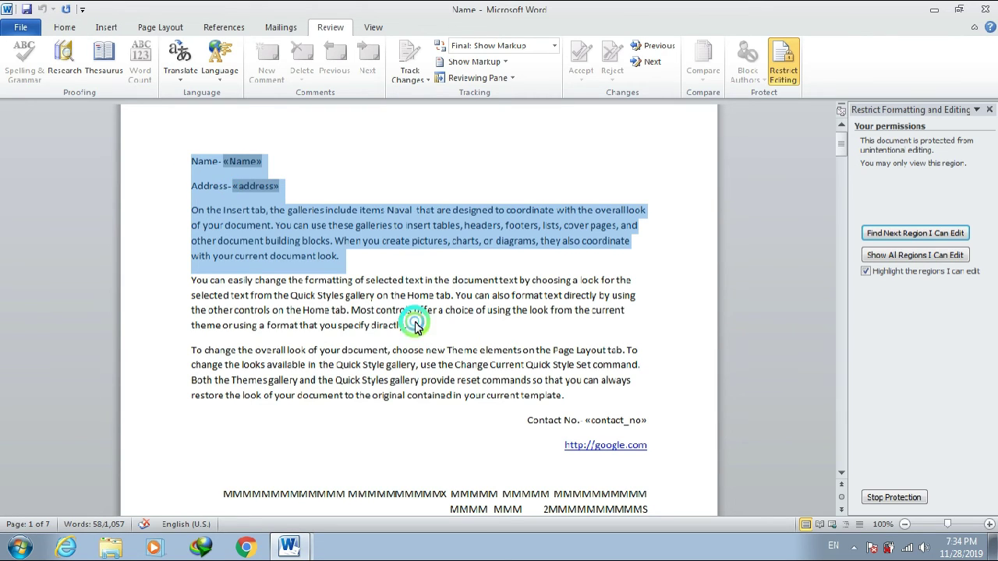
- Select text across paragraphs one to three to confirm edits are refused as locked
mouse_move(478, 350)
left_mouse_down()
mouse_move(343, 297)
mouse_move(471, 326)
left_mouse_up()
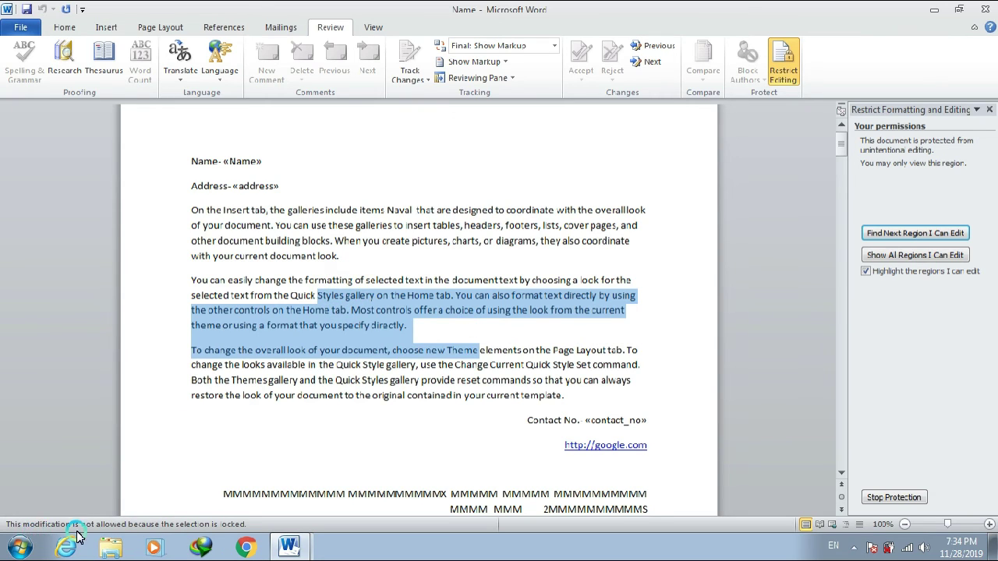
left_click(142, 528)
left_click(536, 455)
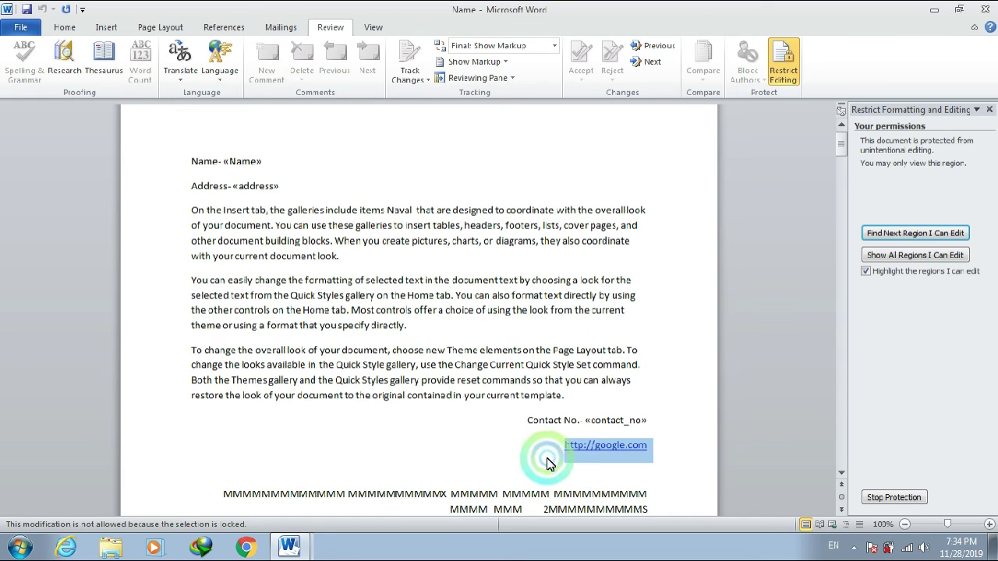
left_click(457, 382)
left_click_drag(491, 403, 244, 230)
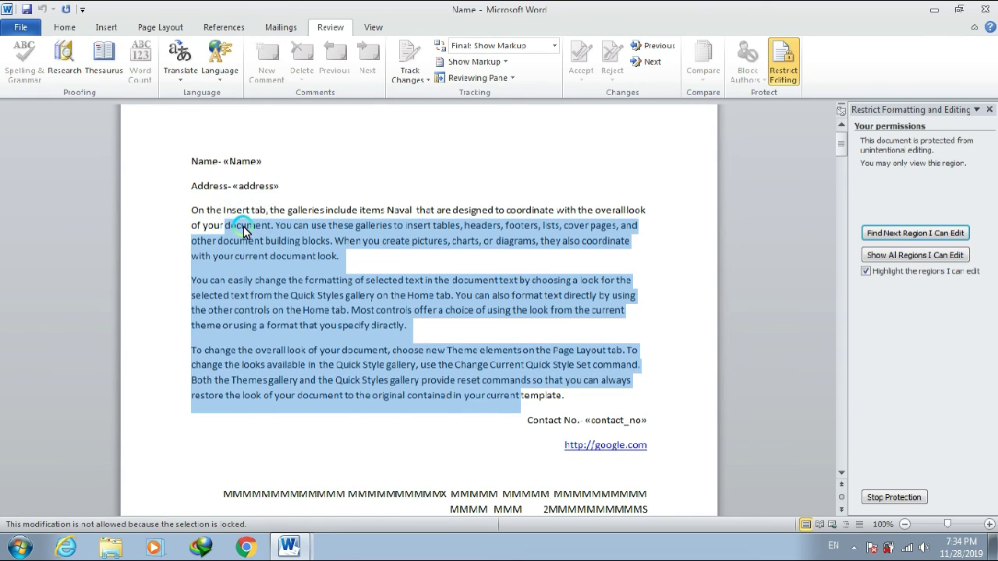